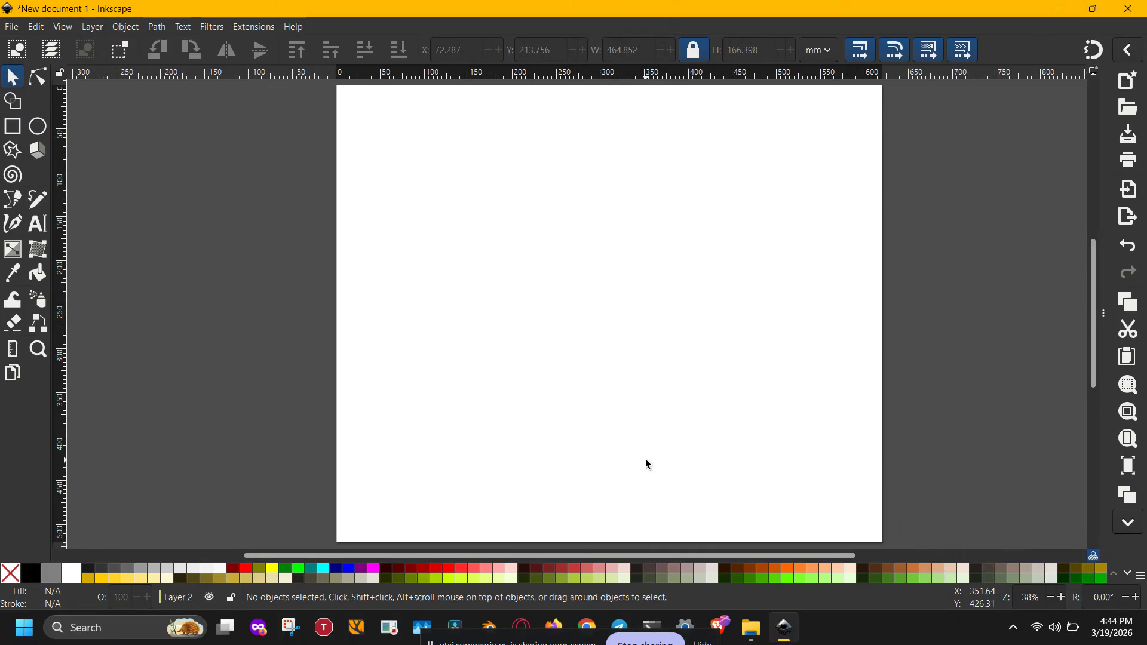
Choose janjf93-data-2311261.svg from the Downloads folder as the file to import
click(14, 30)
click(37, 200)
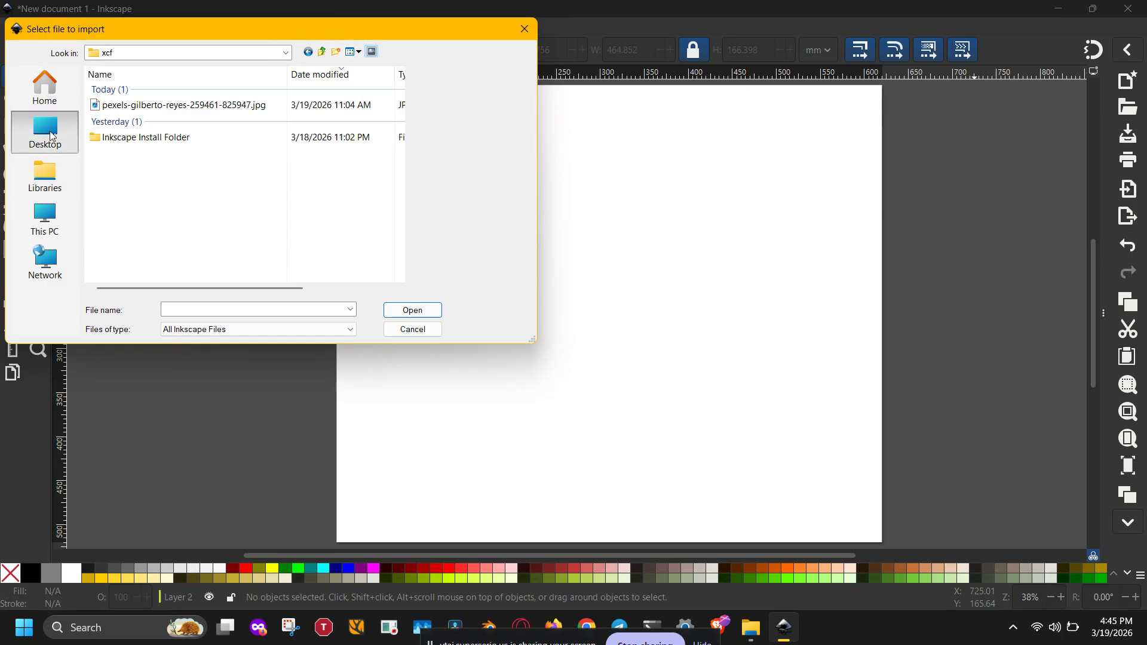
click(52, 136)
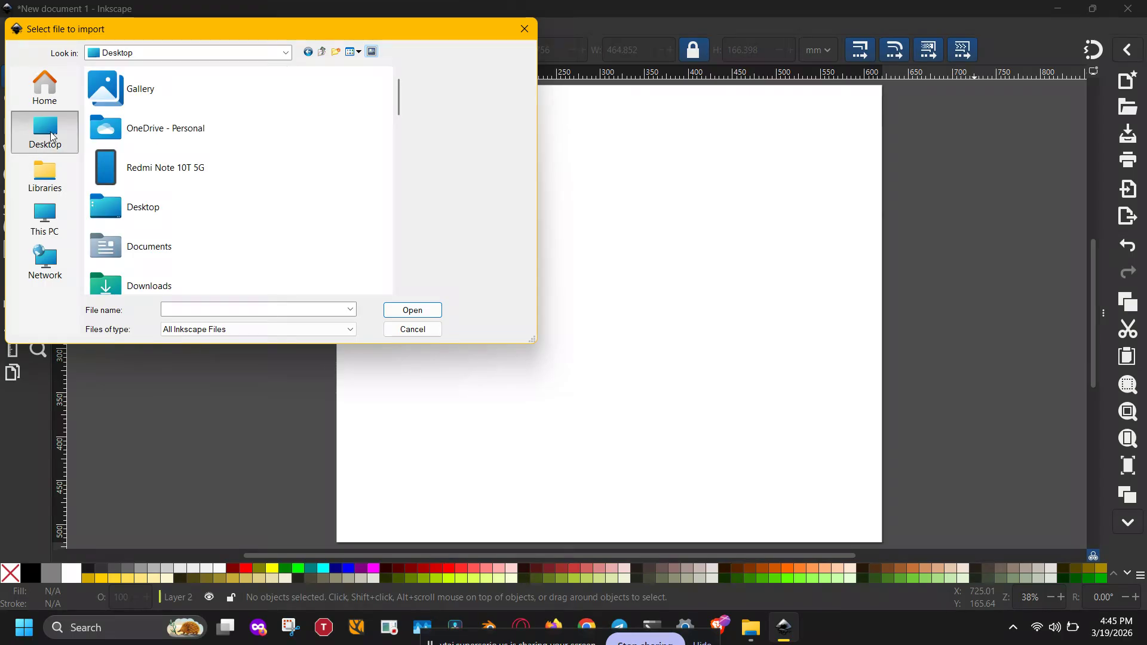
double_click(143, 286)
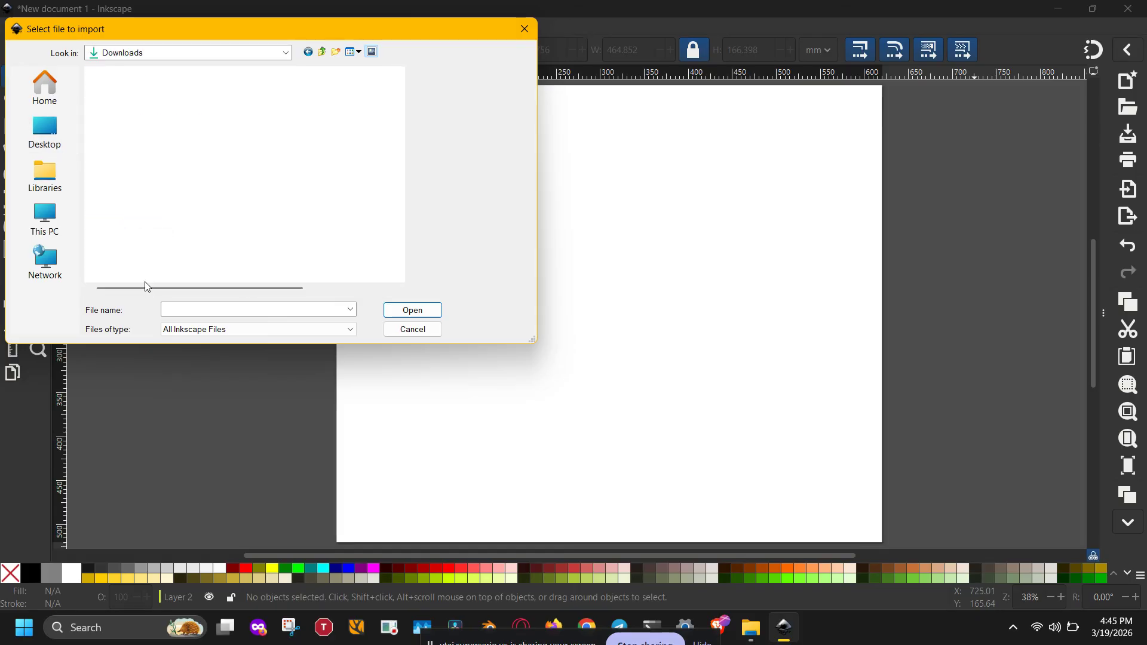
click(141, 108)
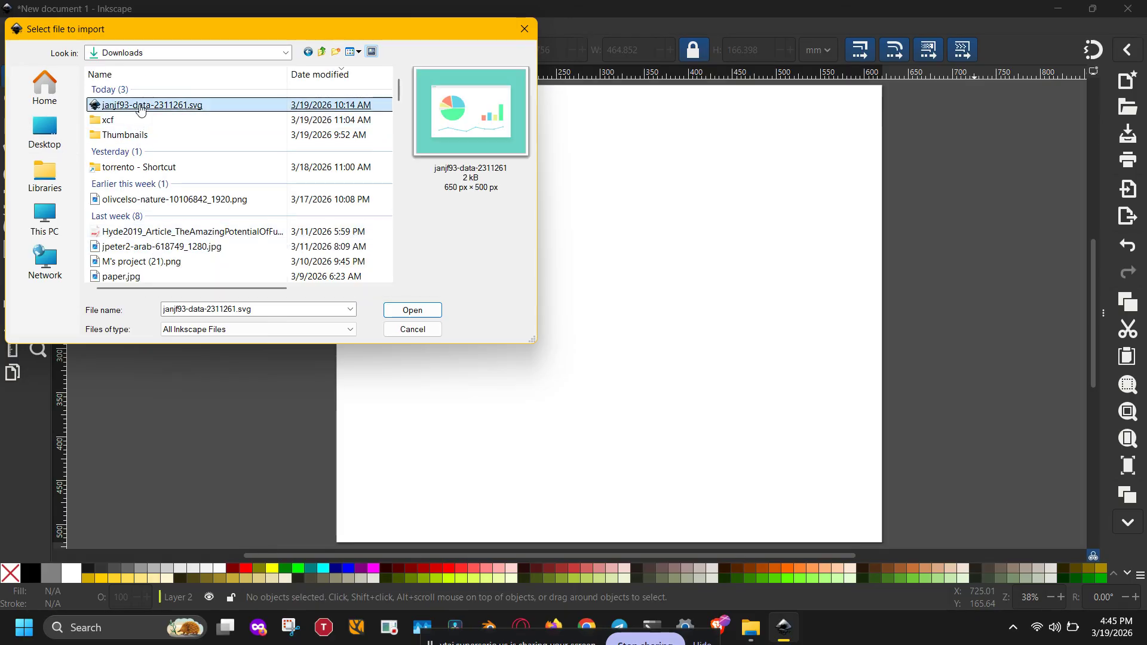
double_click(141, 107)
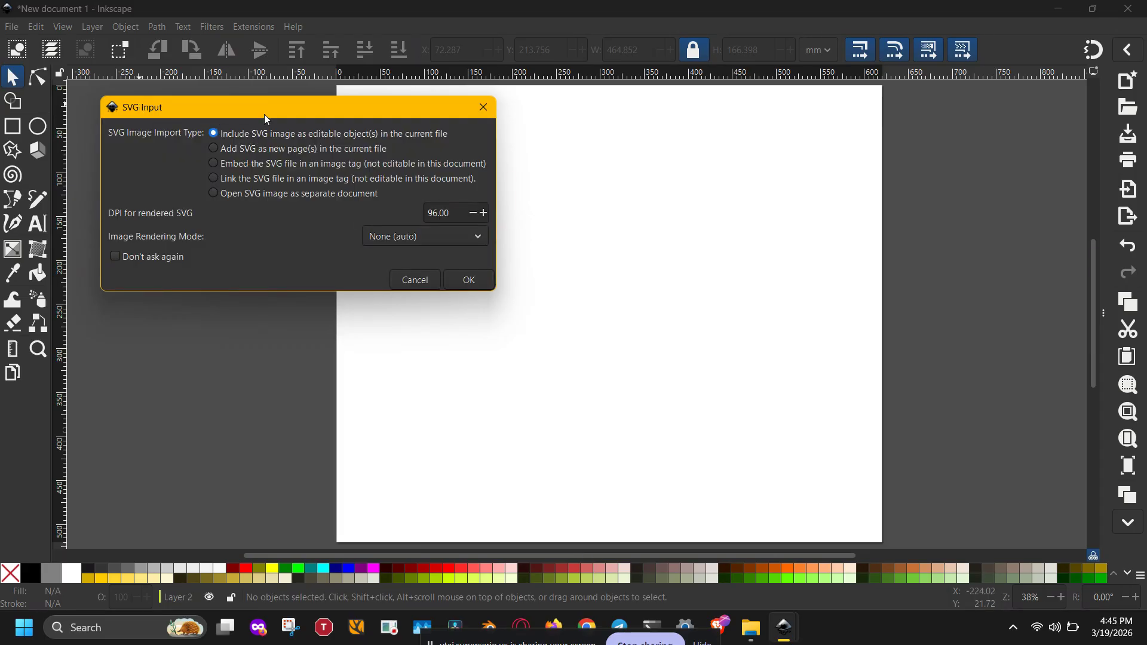
Import the SVG as editable objects in the current file at 96 DPI with automatic image rendering
click(254, 166)
click(338, 179)
click(309, 196)
click(309, 152)
click(316, 138)
click(467, 281)
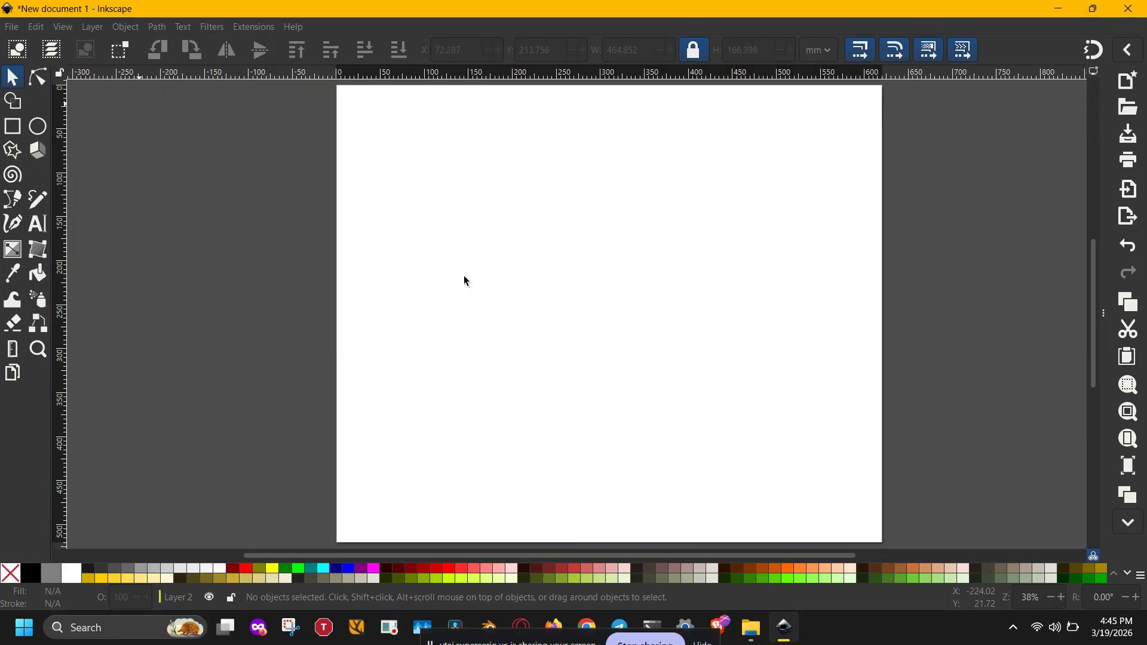
Resize the imported chart graphic to about 562 × 432 mm and move it near the page's upper edge, at about X 28, Y 8 mm
drag(168, 117, 464, 180)
drag(517, 226, 848, 493)
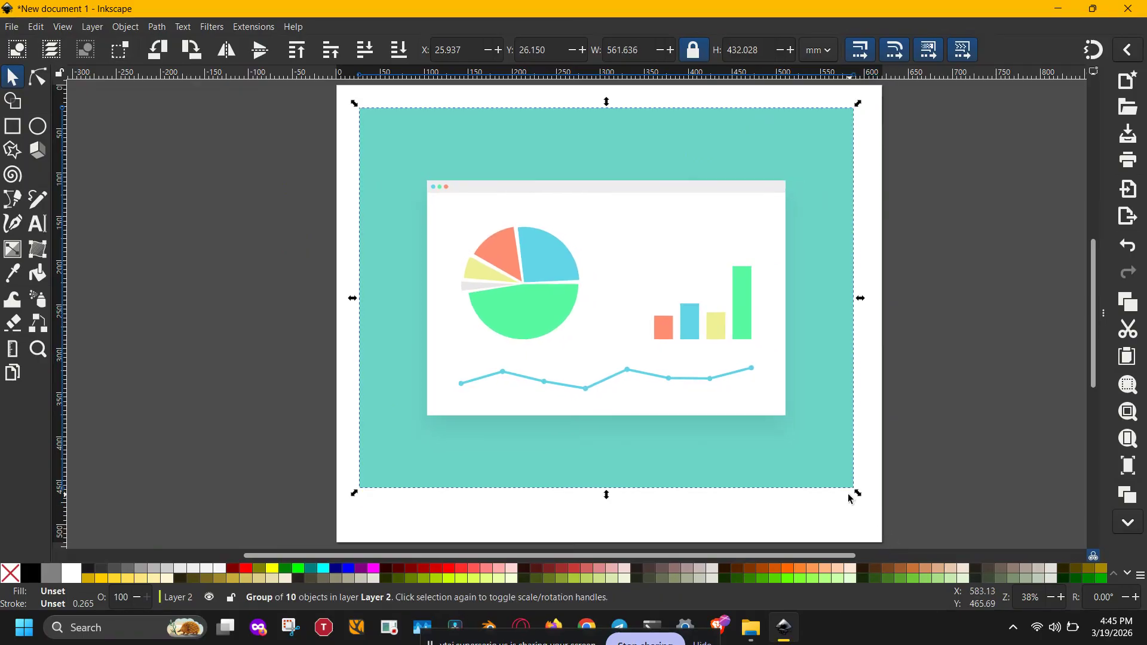
click(868, 424)
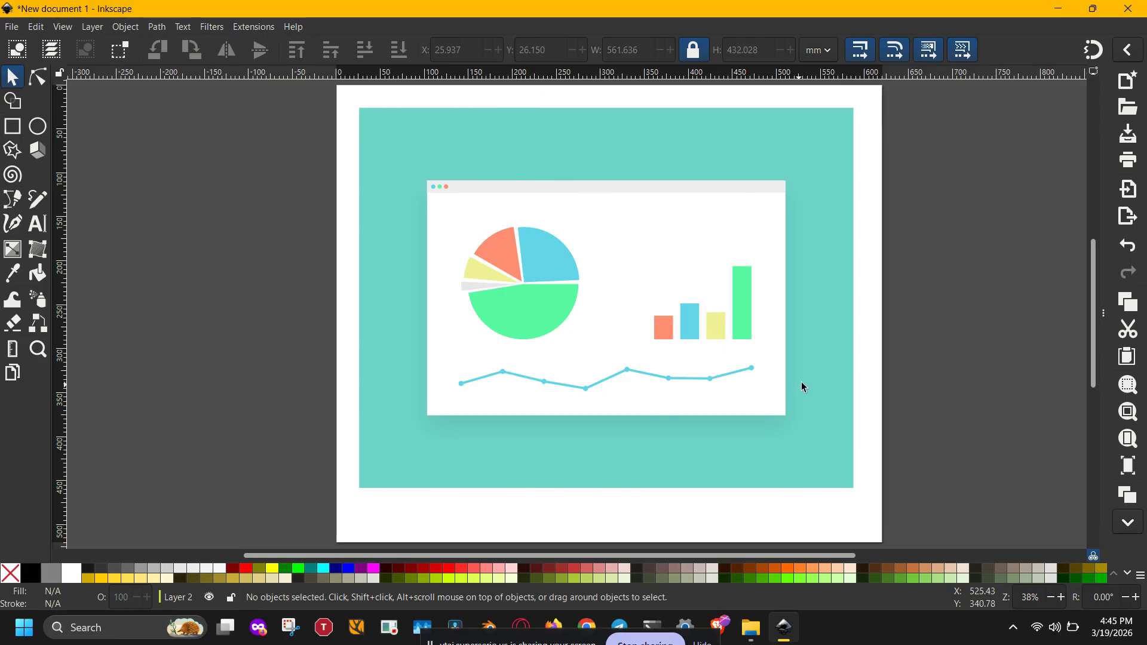
drag(915, 369, 686, 366)
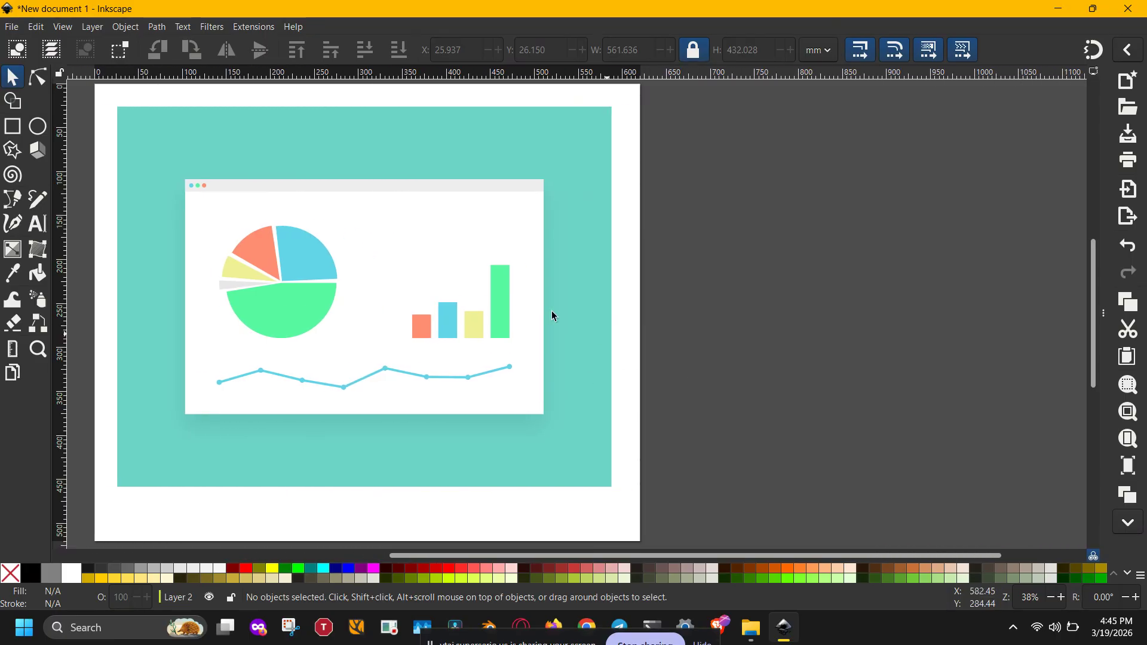
drag(245, 413, 324, 417)
drag(377, 453, 379, 435)
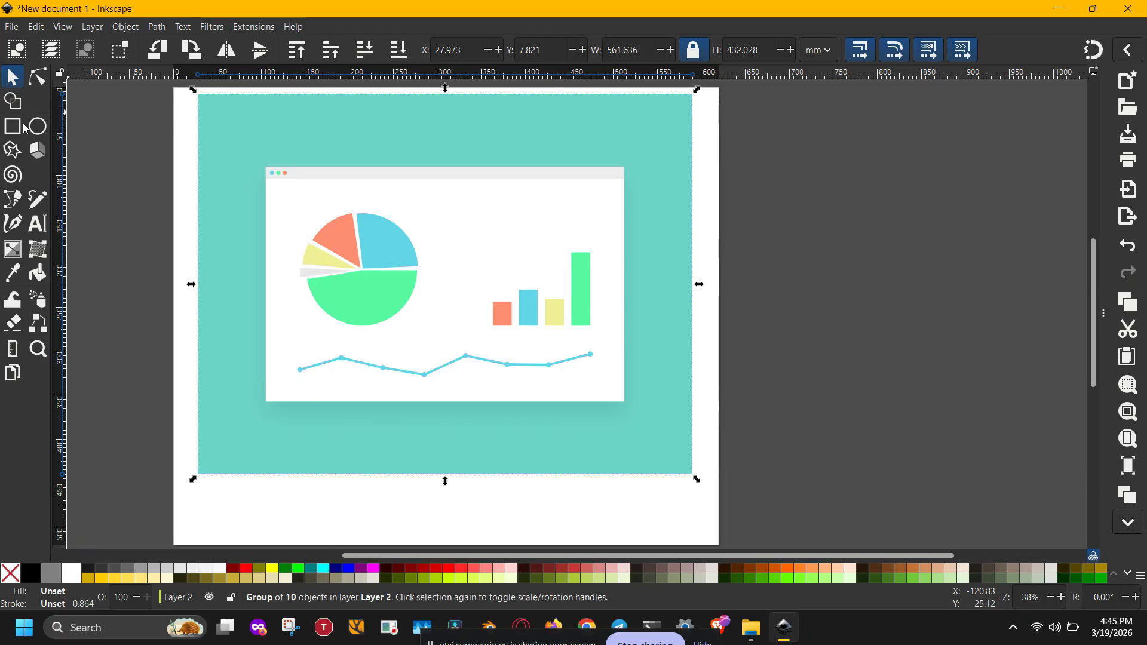
Add the text "Graphs" in 144 pt Agency FB and centre it roughly below the chart graphic
click(37, 223)
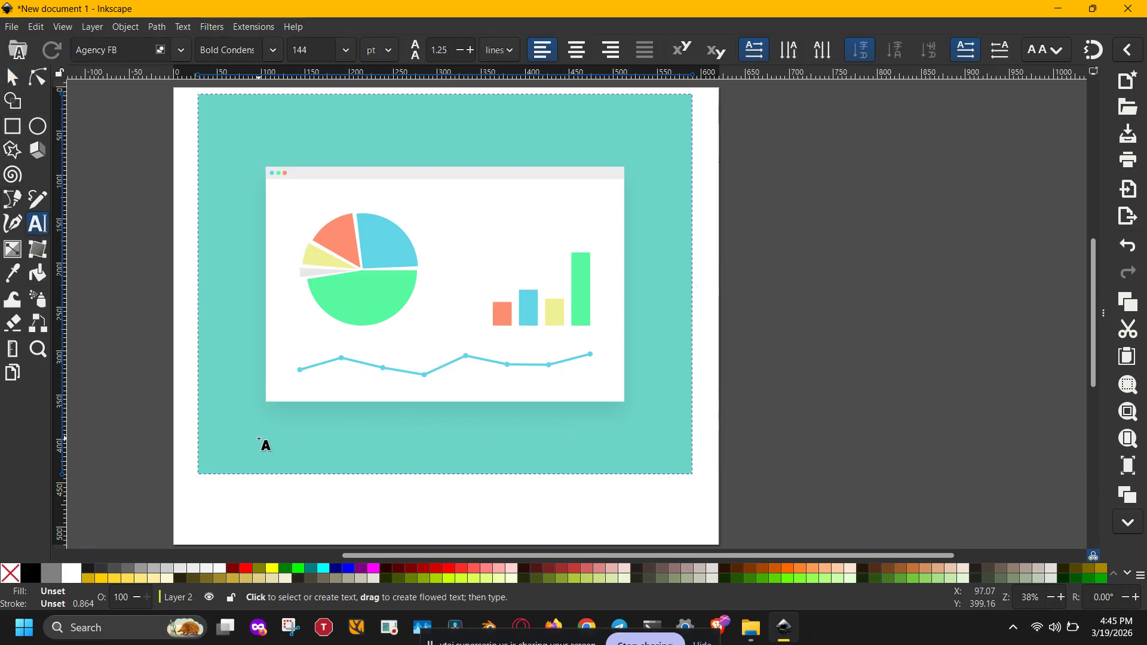
click(387, 502)
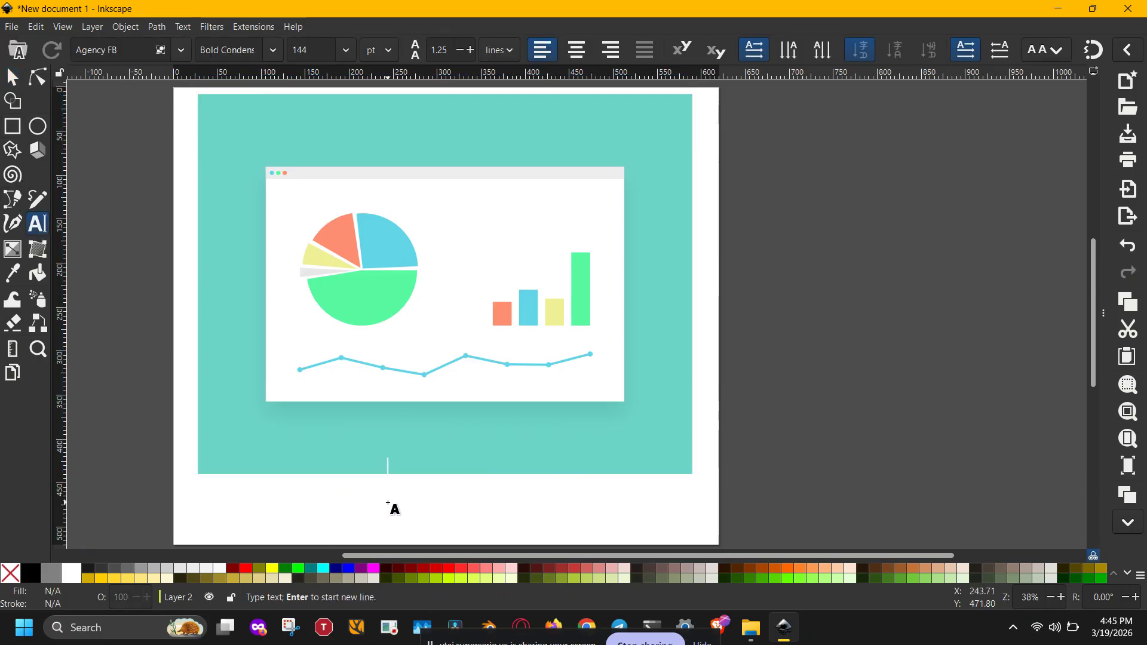
text(Gra)
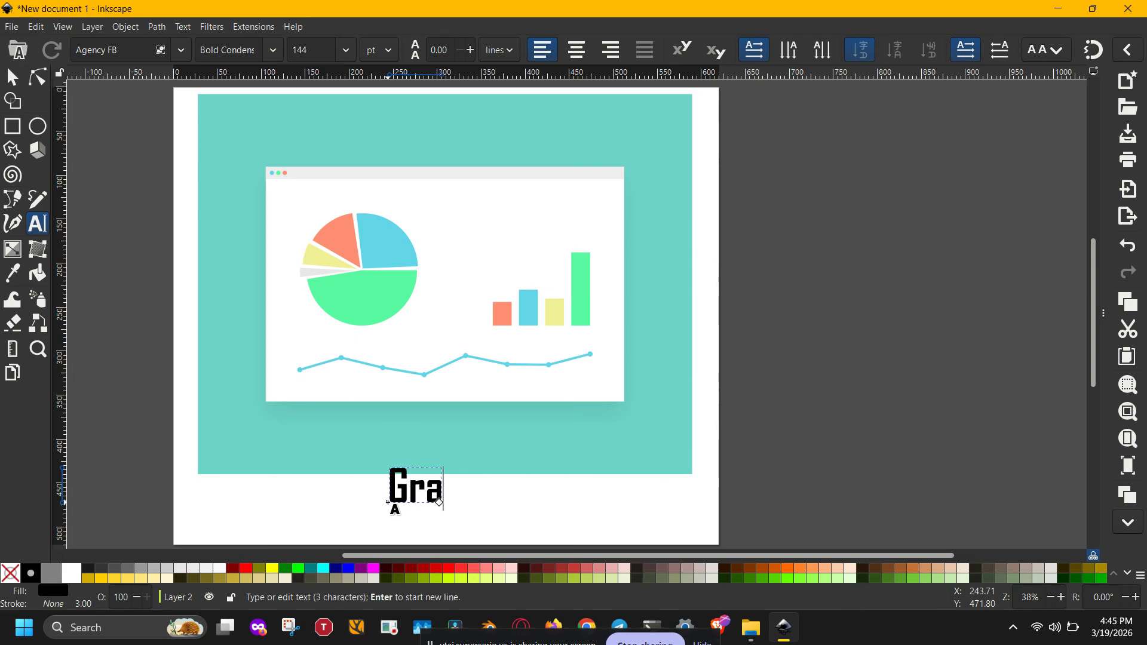
text(phs)
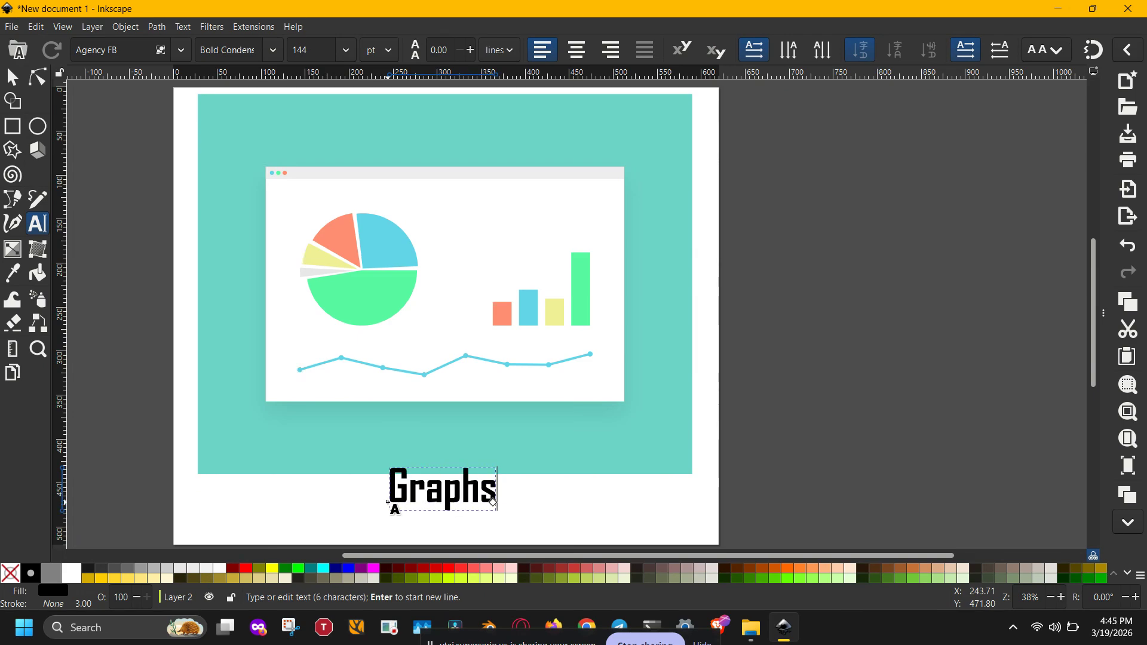
key(Escape)
key(s)
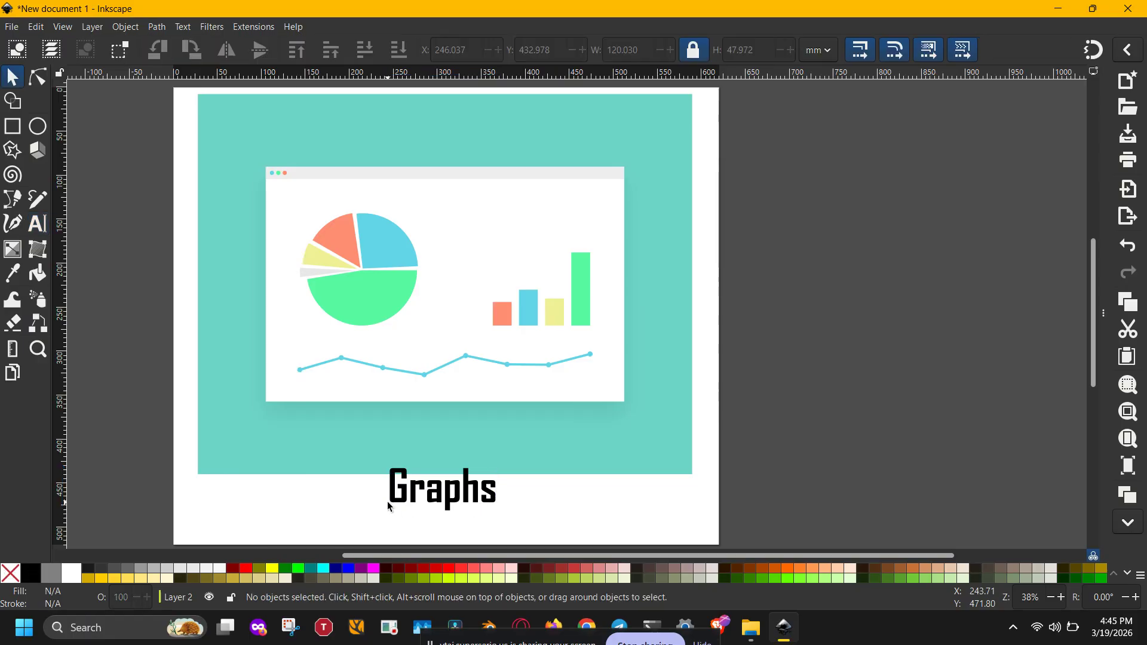
drag(450, 492, 441, 507)
Try the Alef and Amiri fonts on the "Graphs" text and return it to Agency FB
double_click(422, 513)
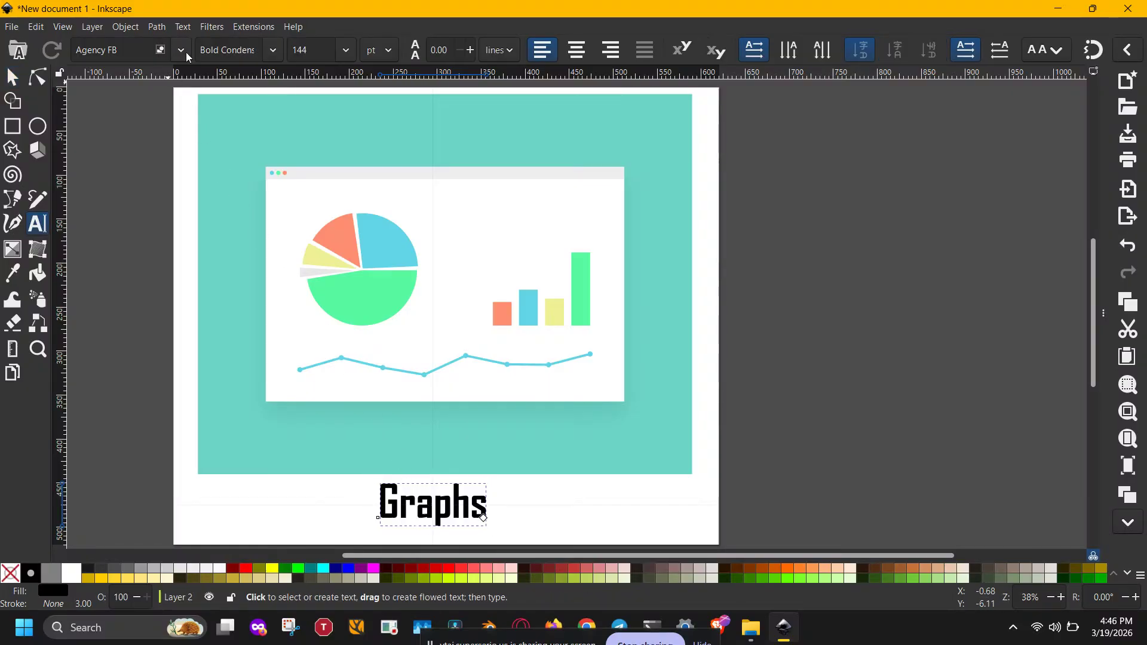
click(184, 52)
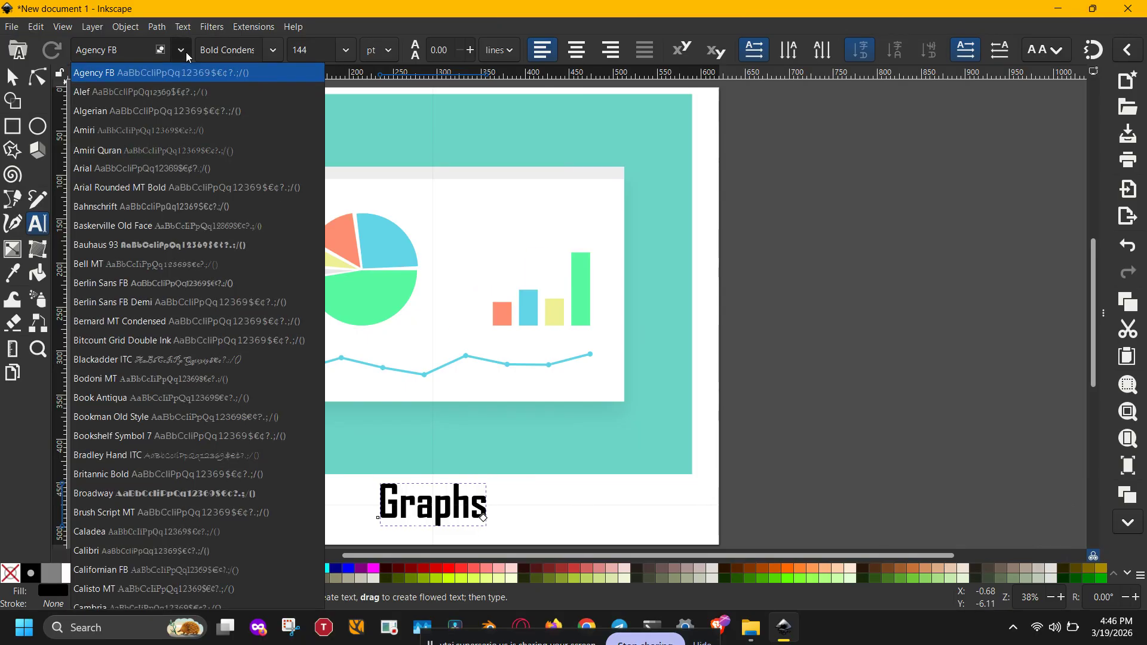
click(169, 95)
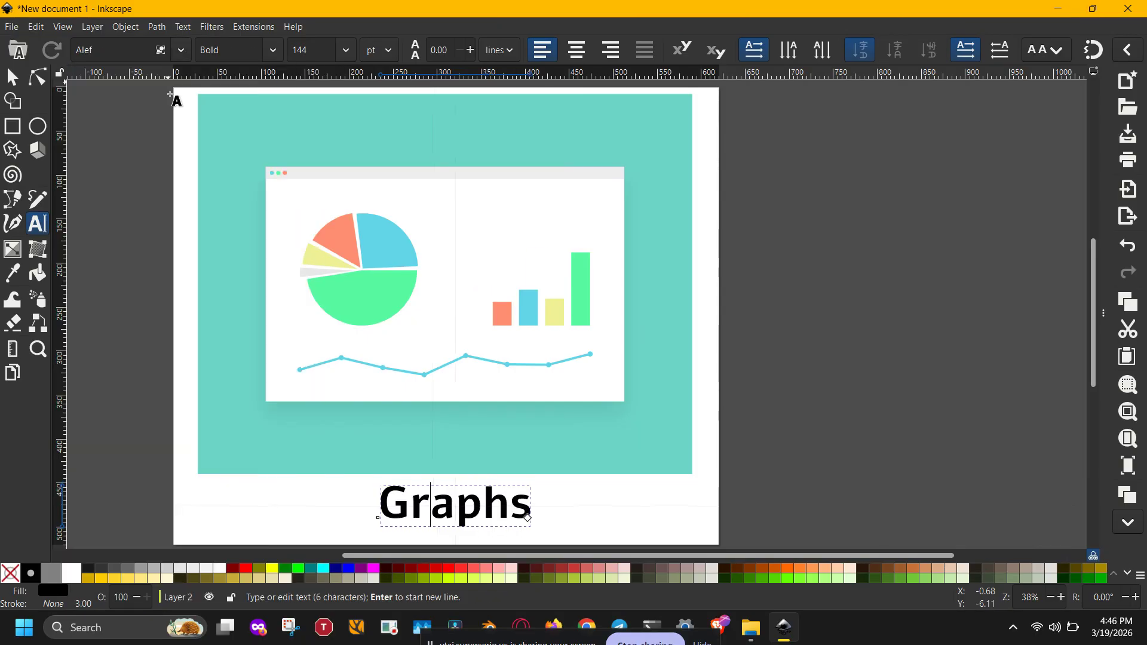
click(180, 51)
click(156, 111)
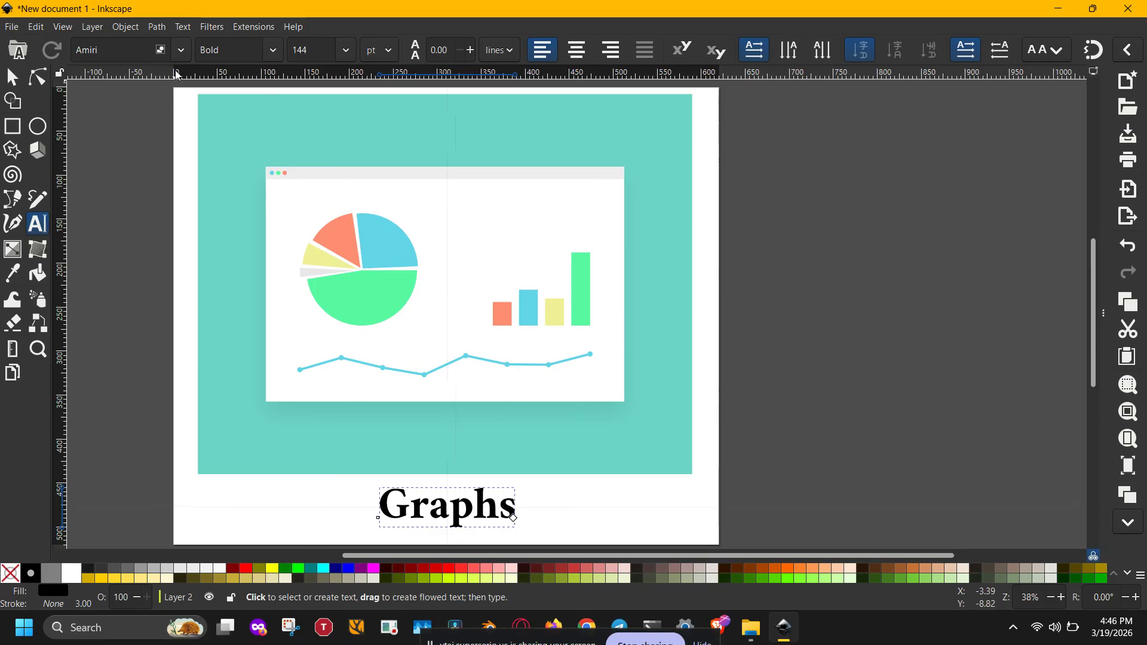
click(184, 51)
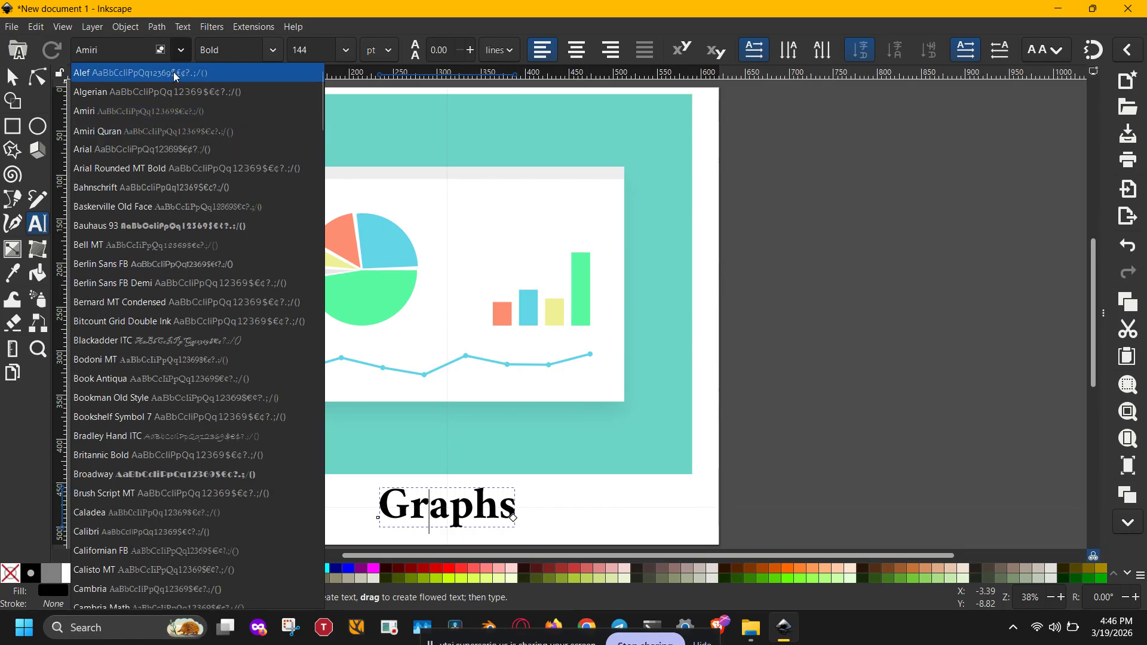
click(176, 75)
click(181, 51)
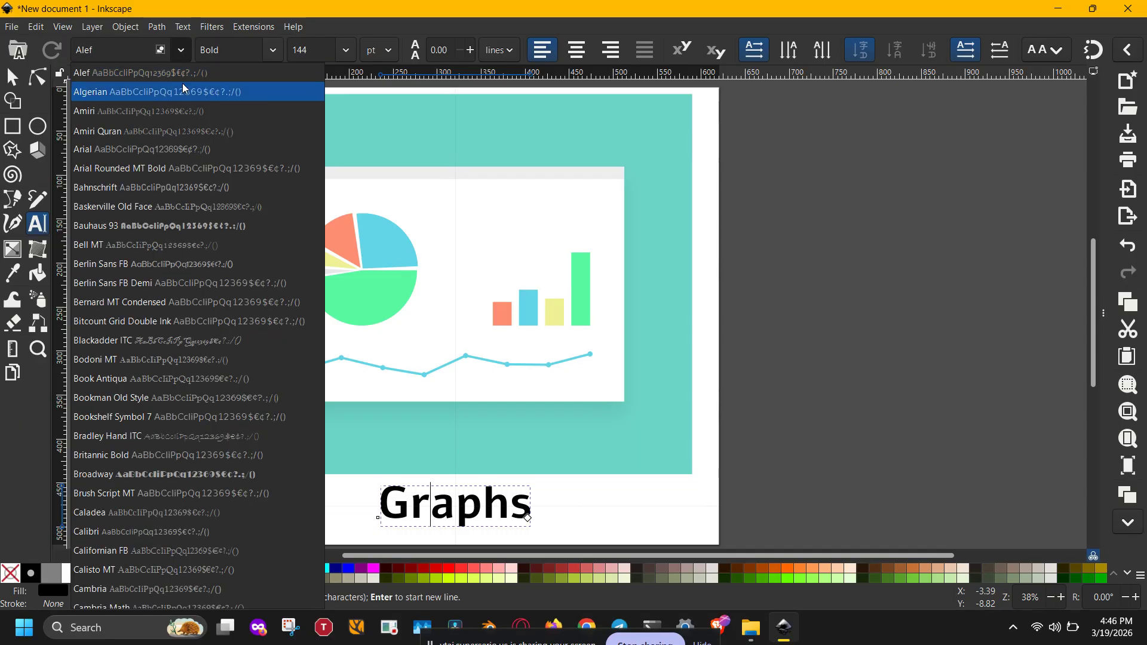
scroll(182, 84, up, 2)
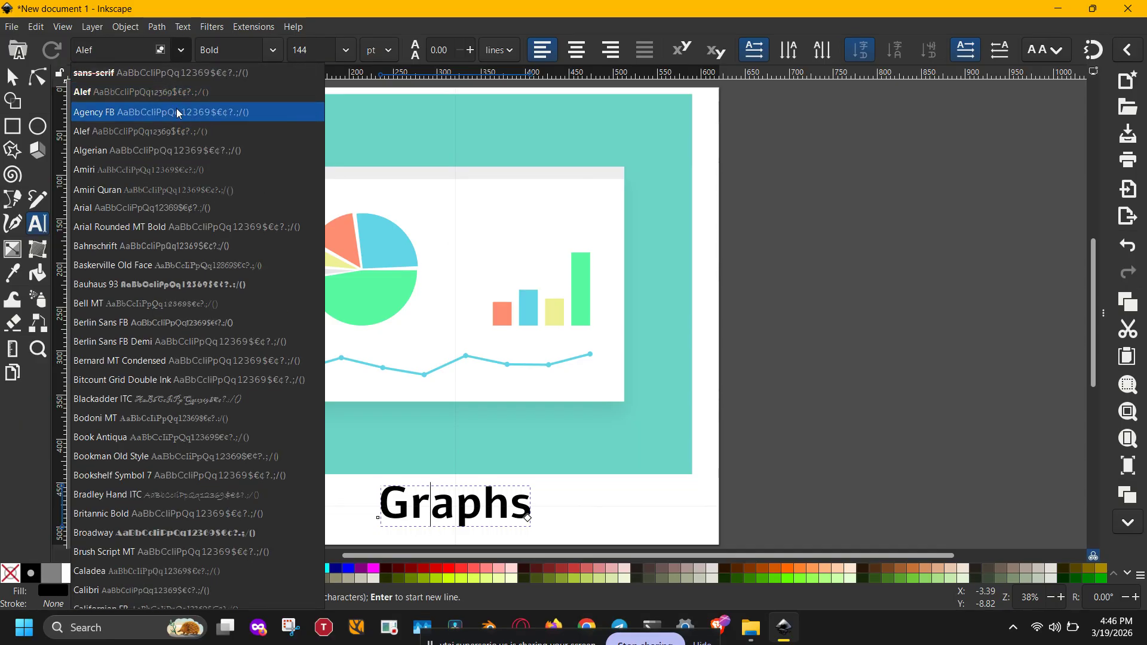
click(177, 109)
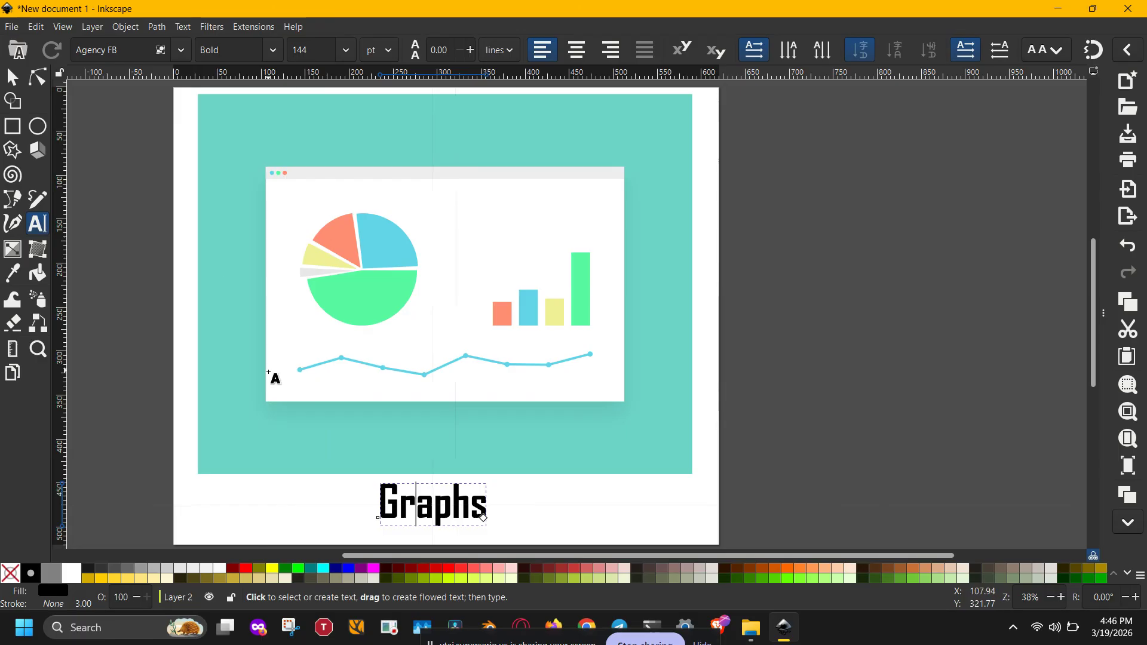
key(Escape)
key(s)
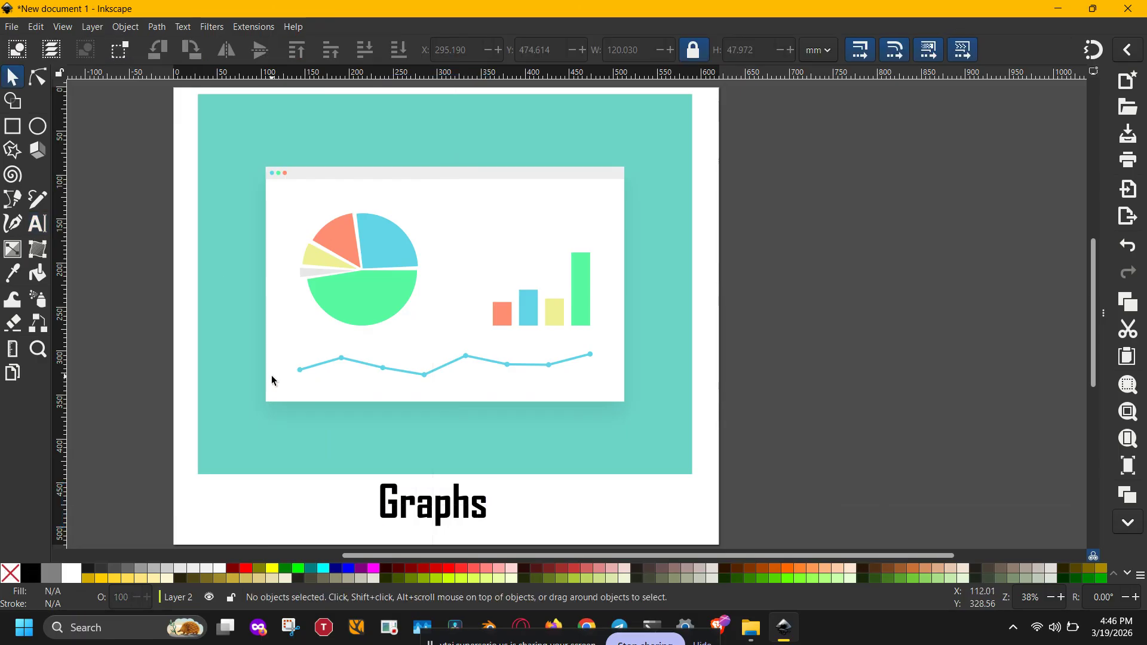
Convert the "Graphs" text to a path and pull the upper-left corner node of the "h" up to about Y 443 mm
drag(169, 418, 562, 405)
key(shift+ctrl+c)
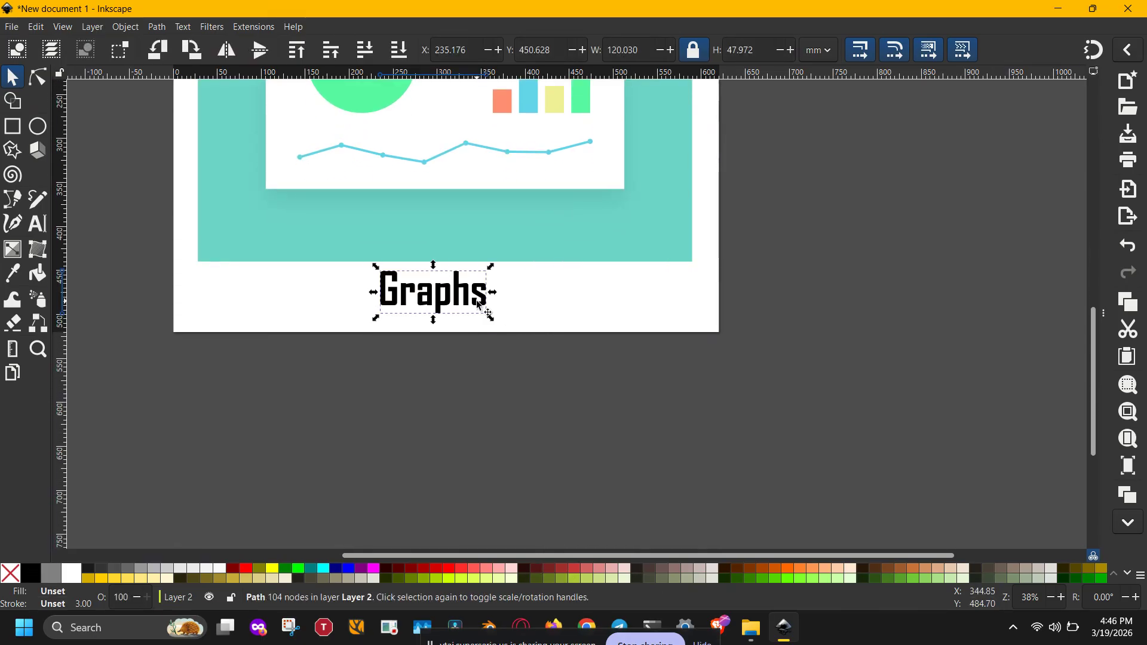
ctrl+scroll(479, 307, up, 3)
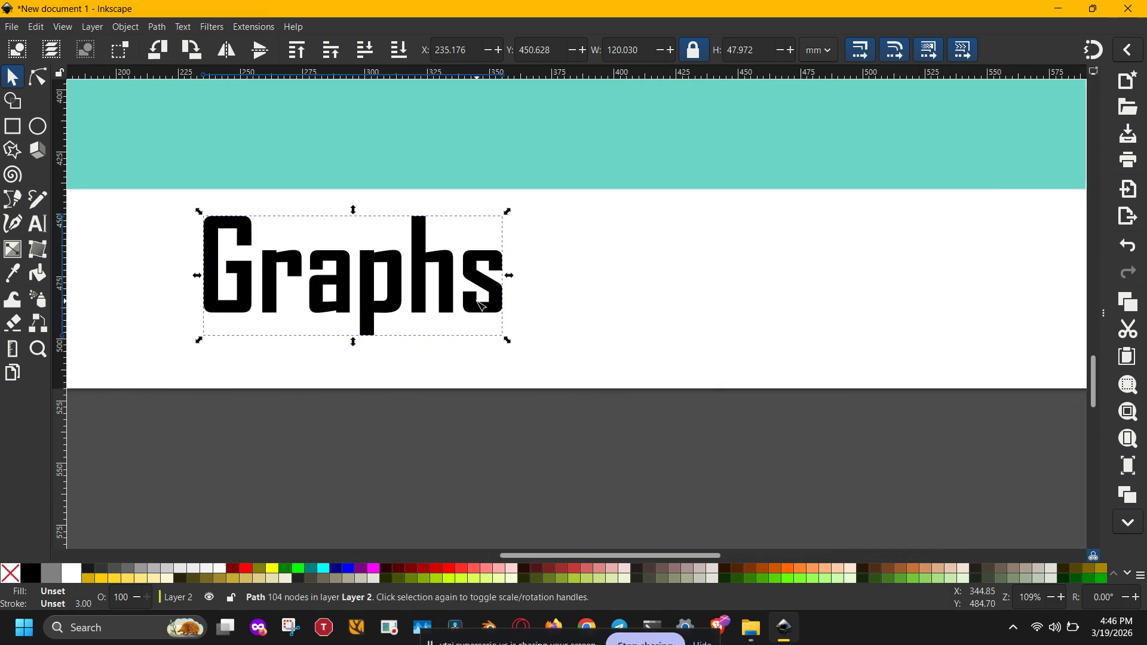
key(n)
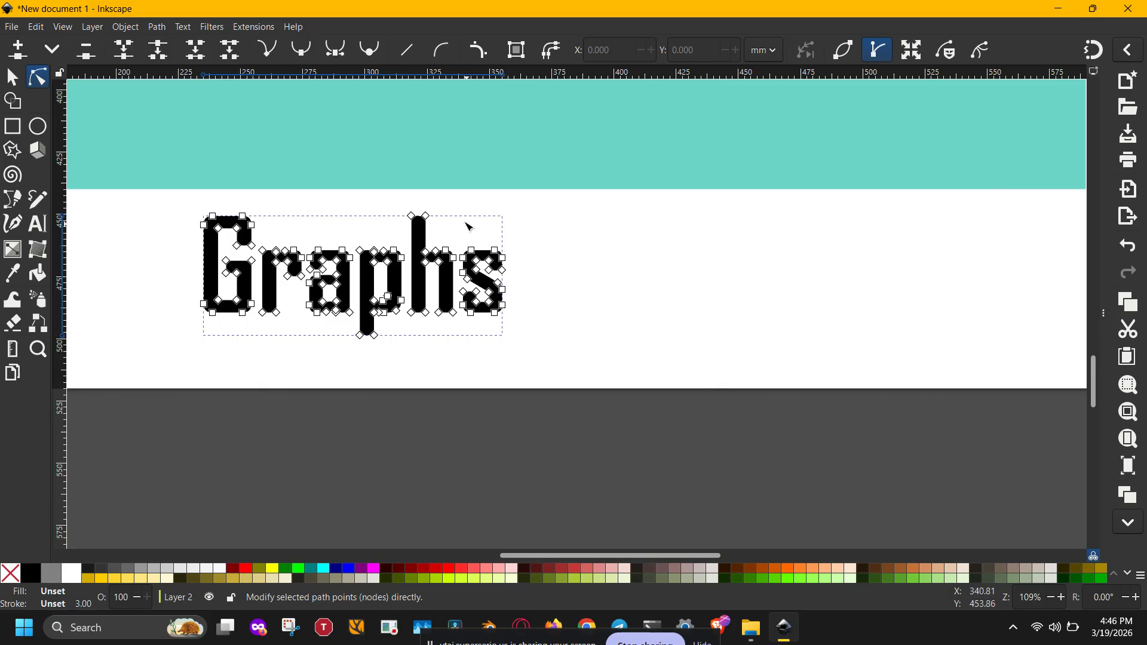
mouse_move(411, 215)
mouse_down()
mouse_move(412, 187)
mouse_move(413, 200)
mouse_up()
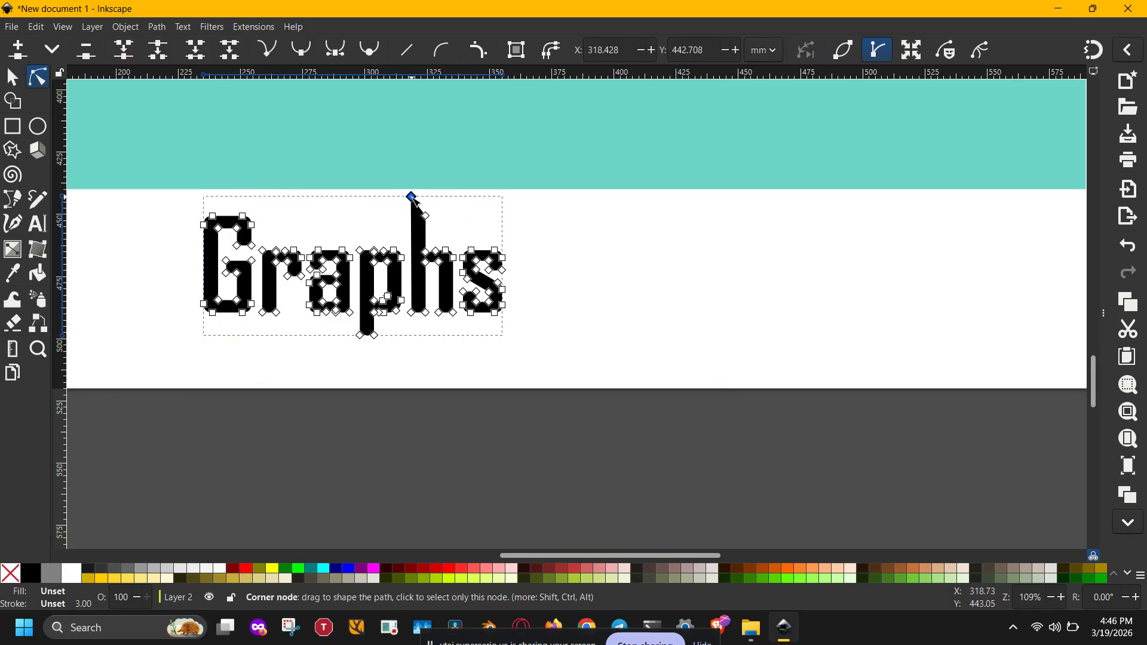
click(797, 394)
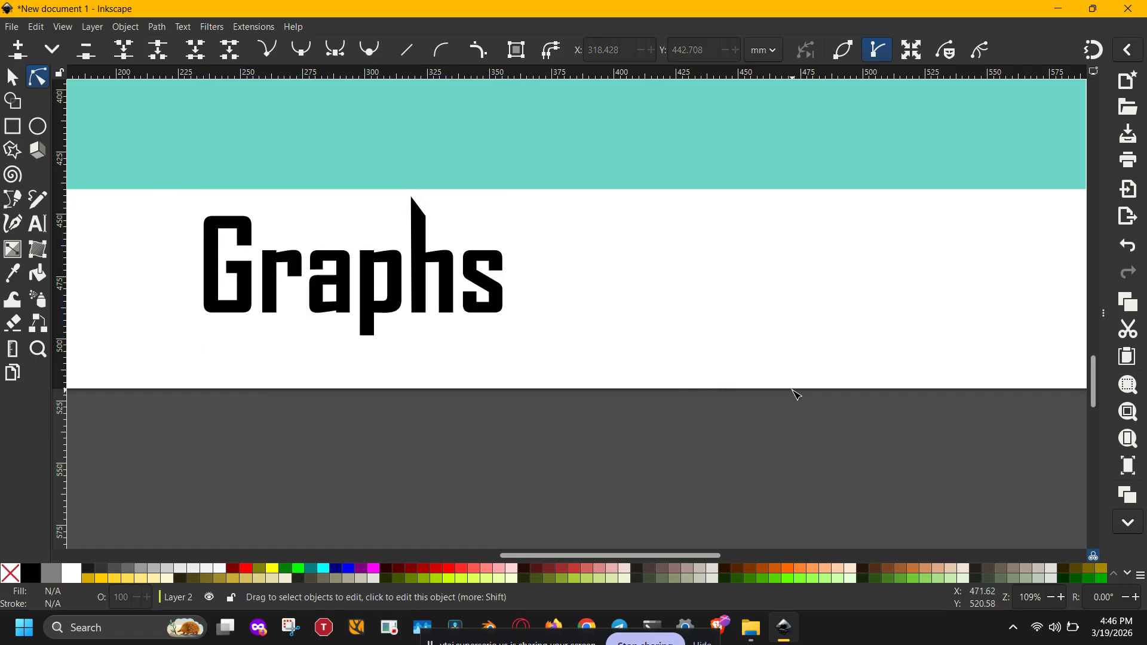
Place the Thought Balloon symbol from the Word Balloons set over the chart graphic at about X 410, Y 270 mm
scroll(797, 394, down, 3)
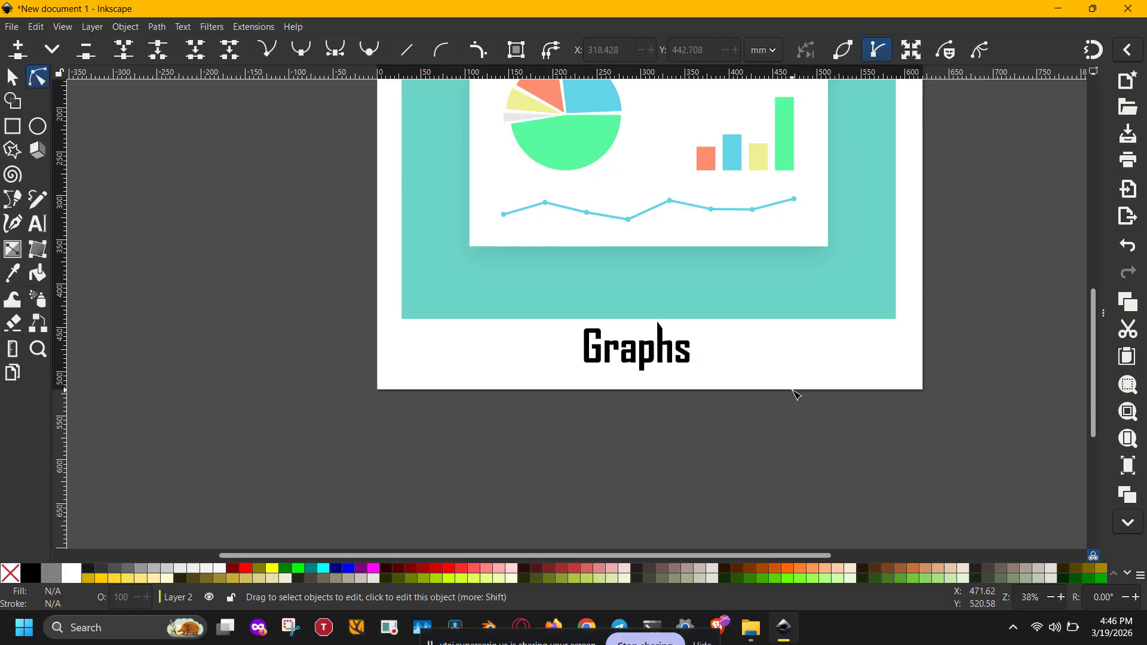
drag(787, 362, 655, 532)
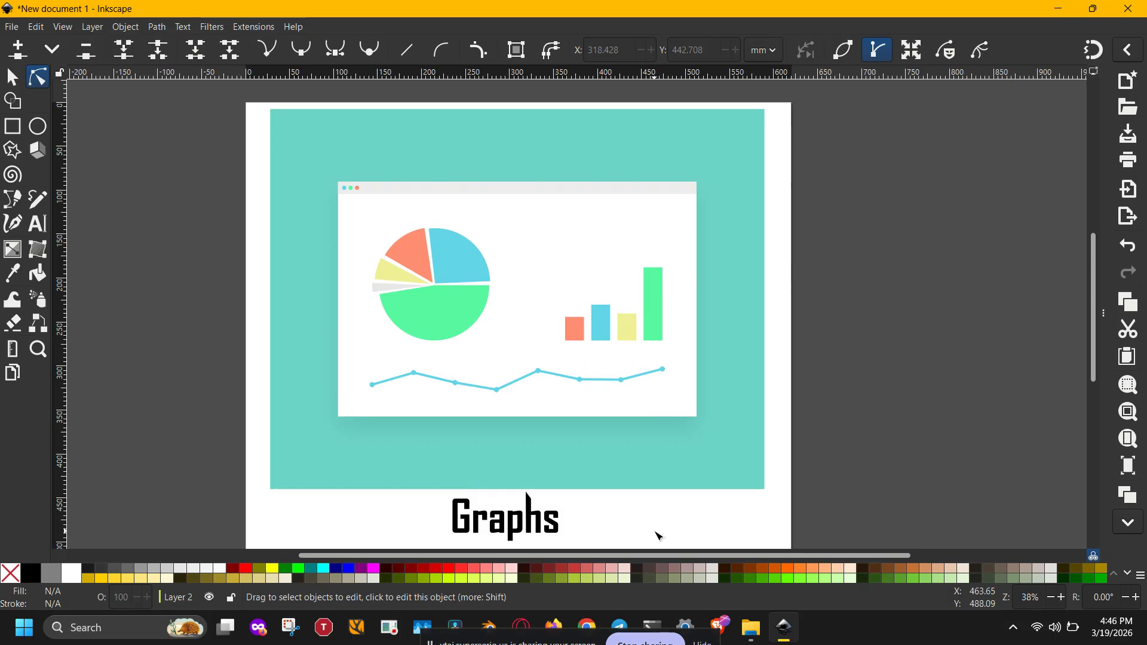
key(ctrl+shift+y)
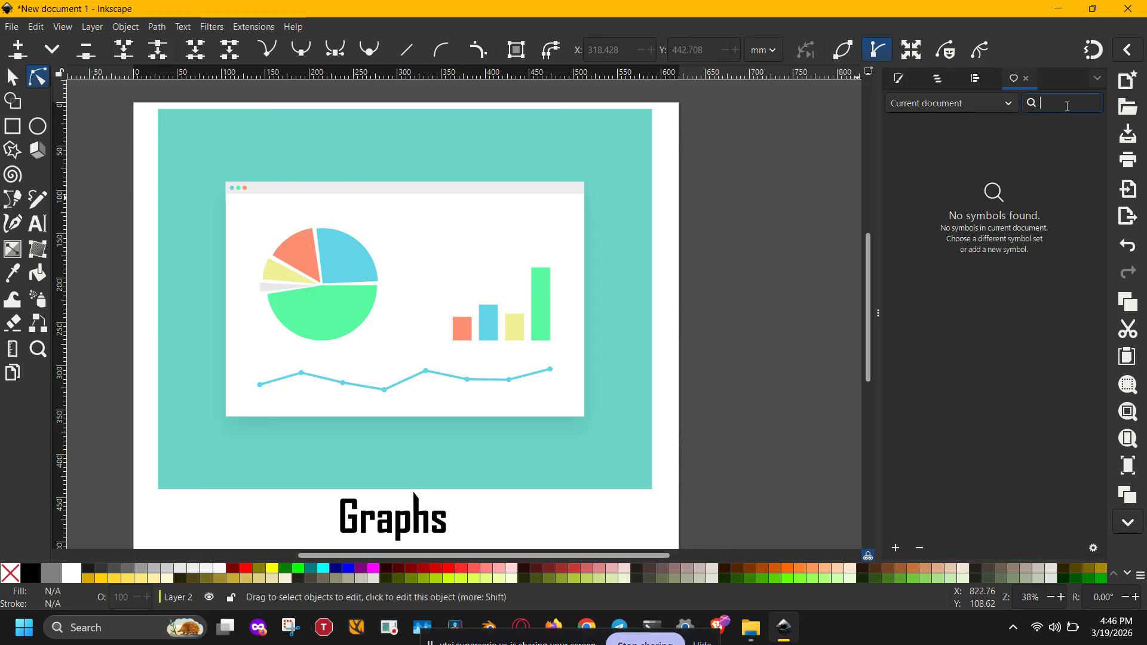
click(952, 104)
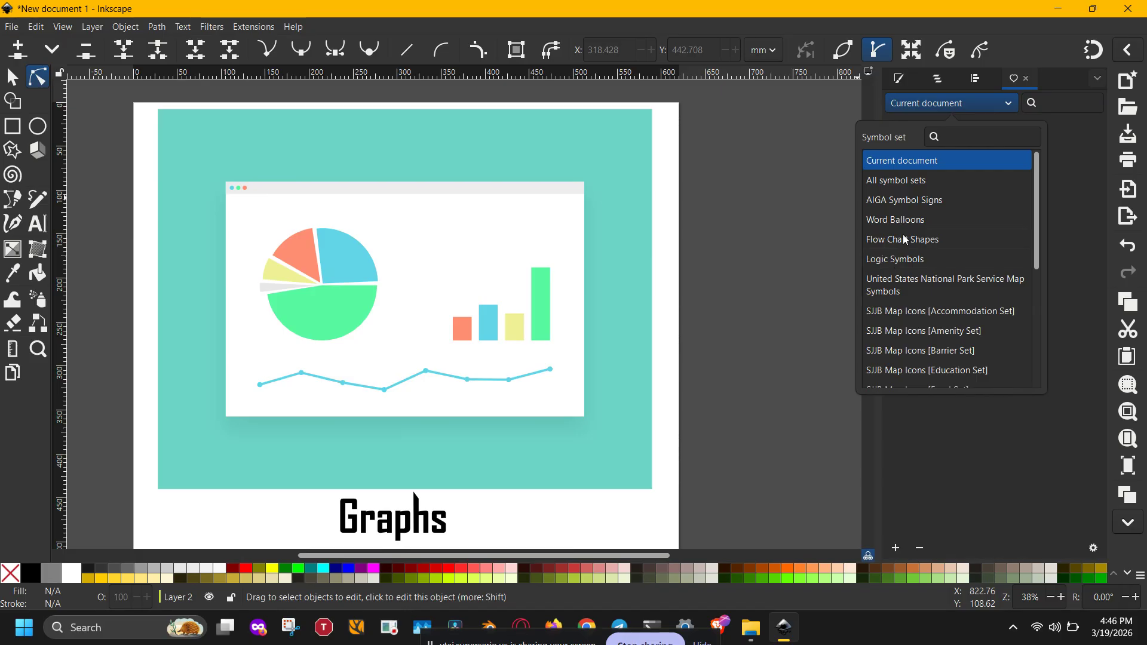
click(908, 218)
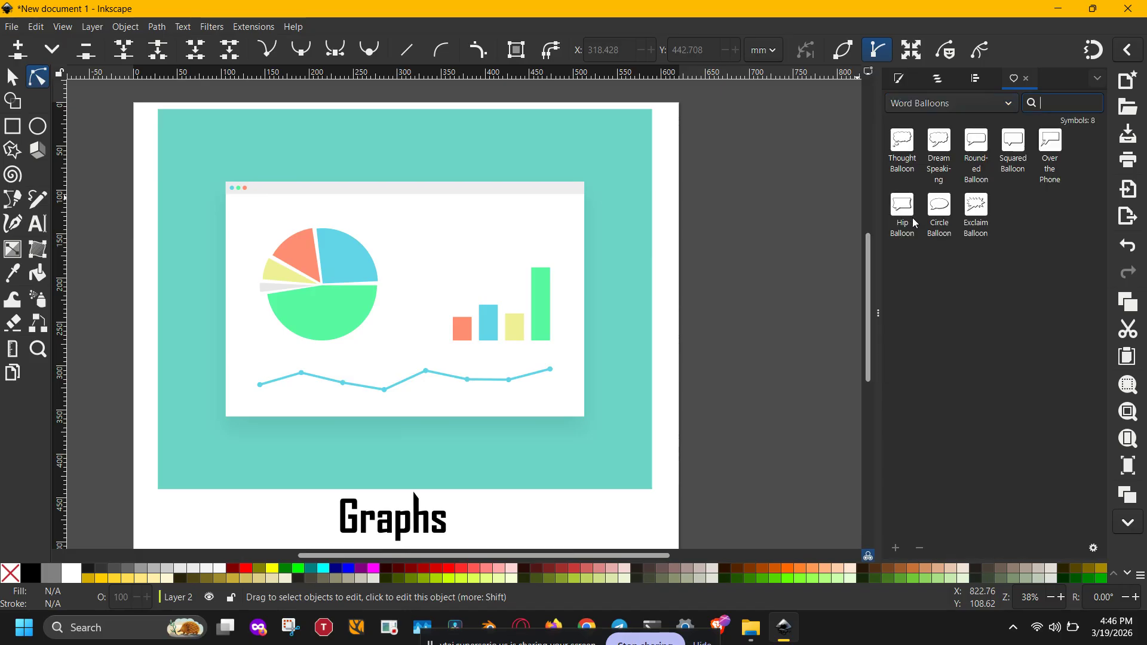
click(912, 151)
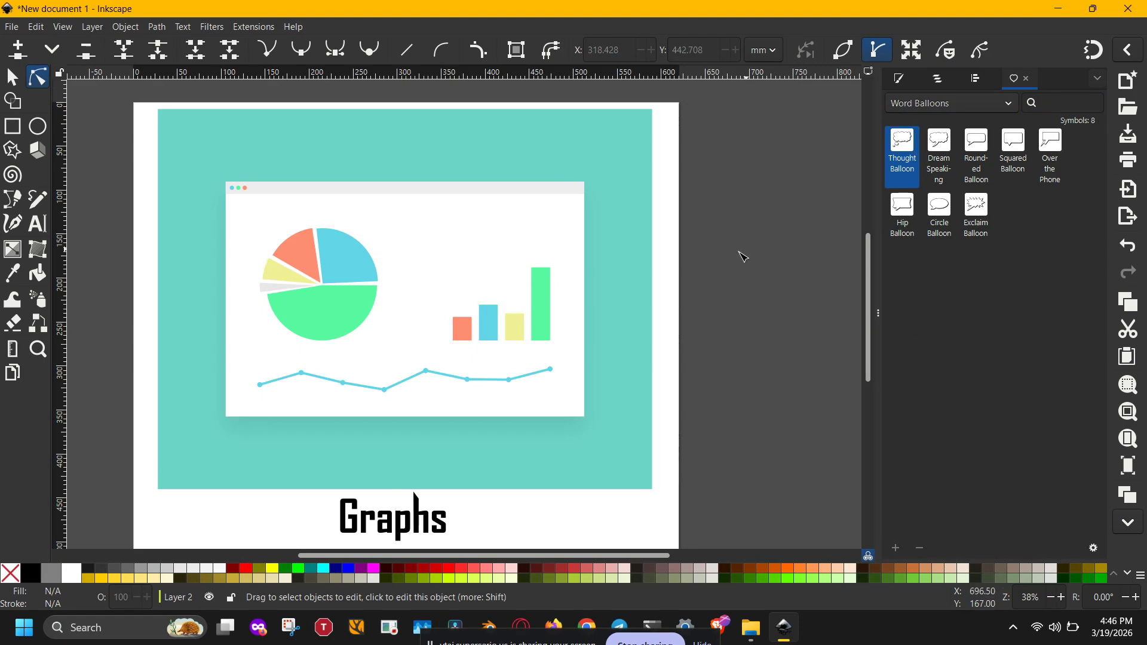
drag(907, 156, 531, 378)
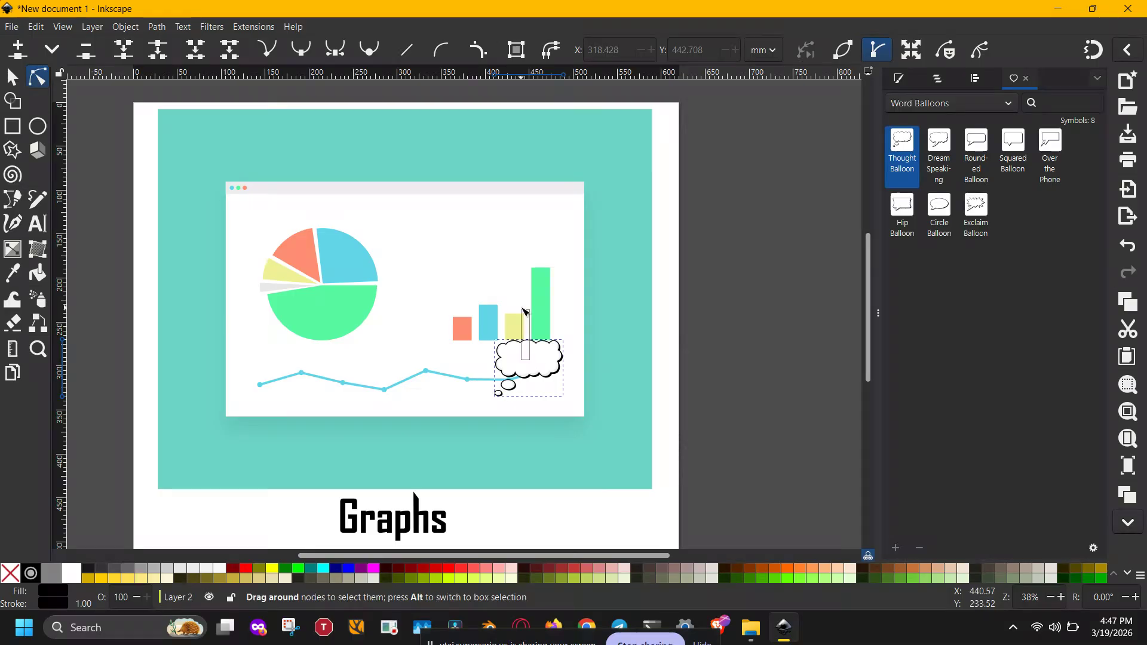
Enlarge the thought balloon to about 194 × 161 mm and delete the chart graphic behind it
key(s)
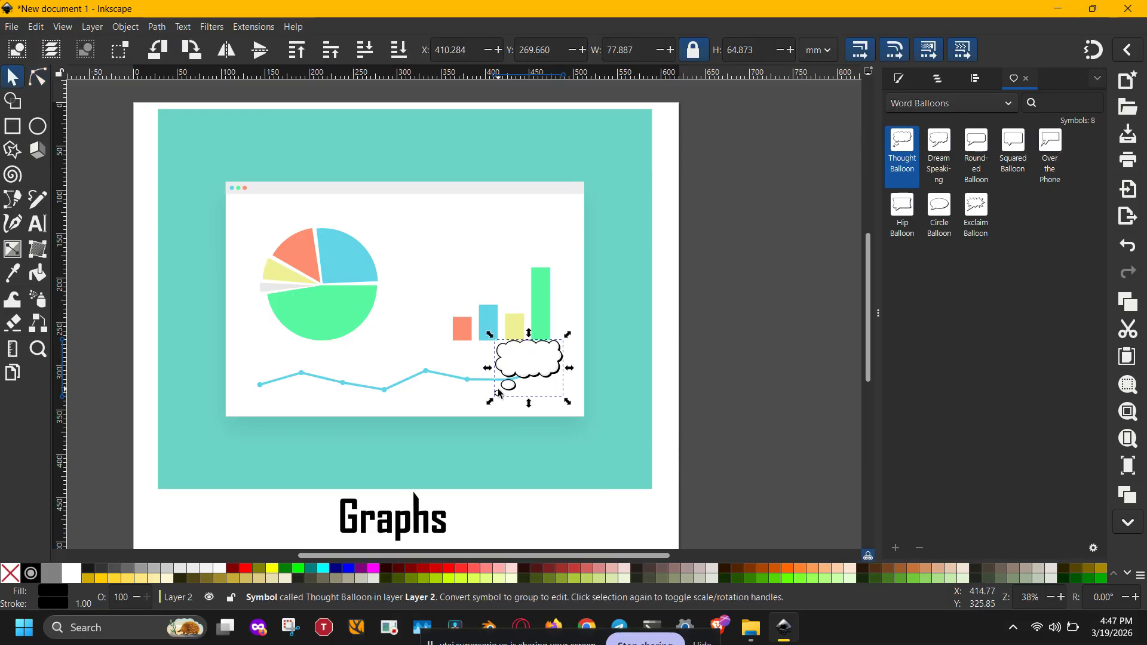
drag(494, 400, 472, 369)
click(549, 390)
key(Delete)
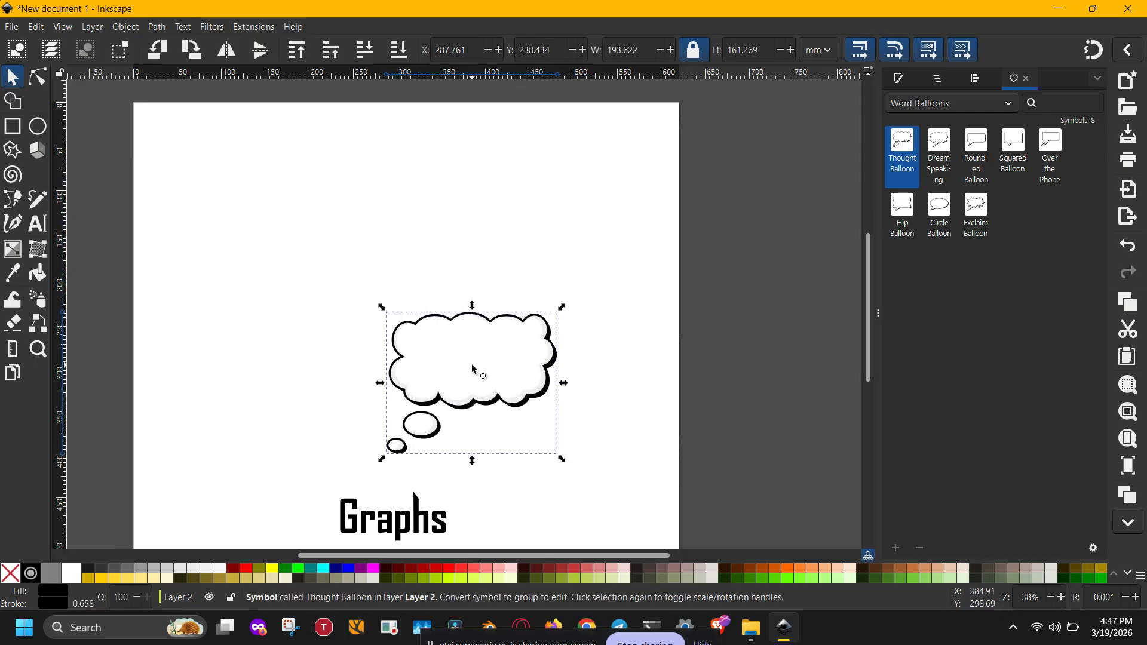
Try to ungroup the thought balloon and break its path apart
key(ctrl+shift+g)
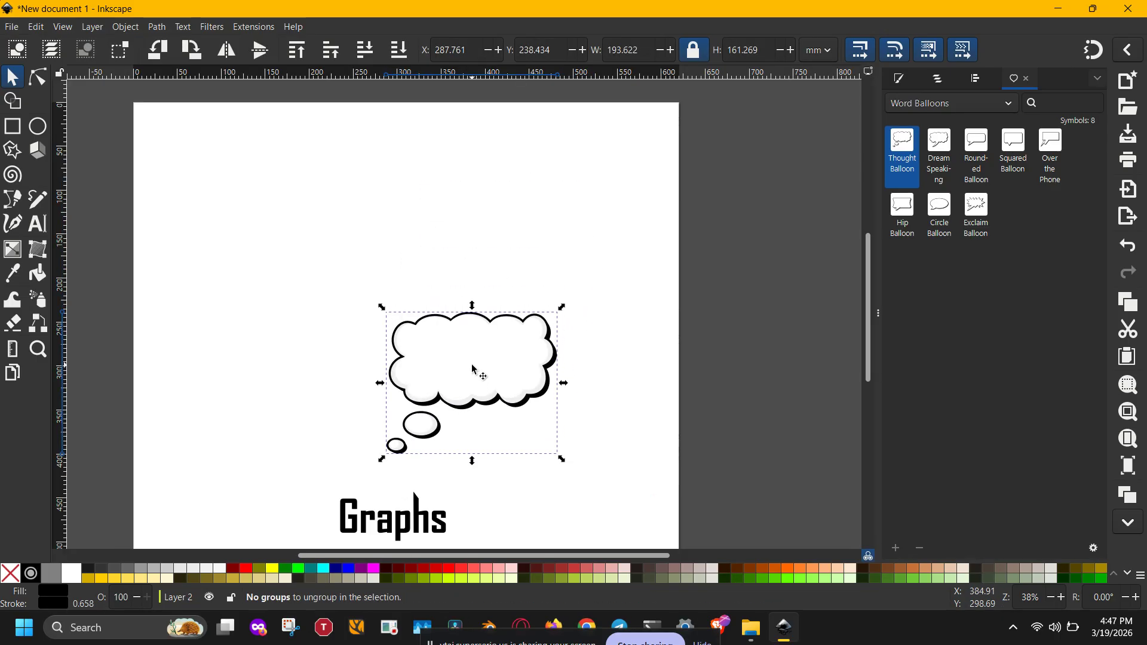
key(ctrl+shift+k)
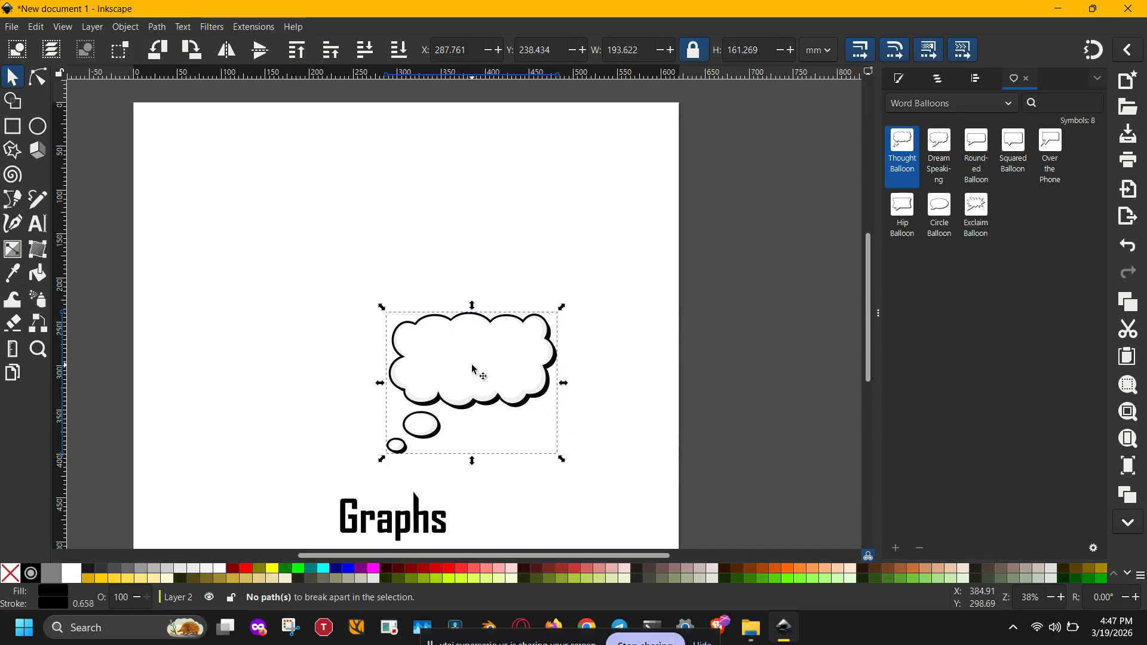
key(ctrl+alt+k)
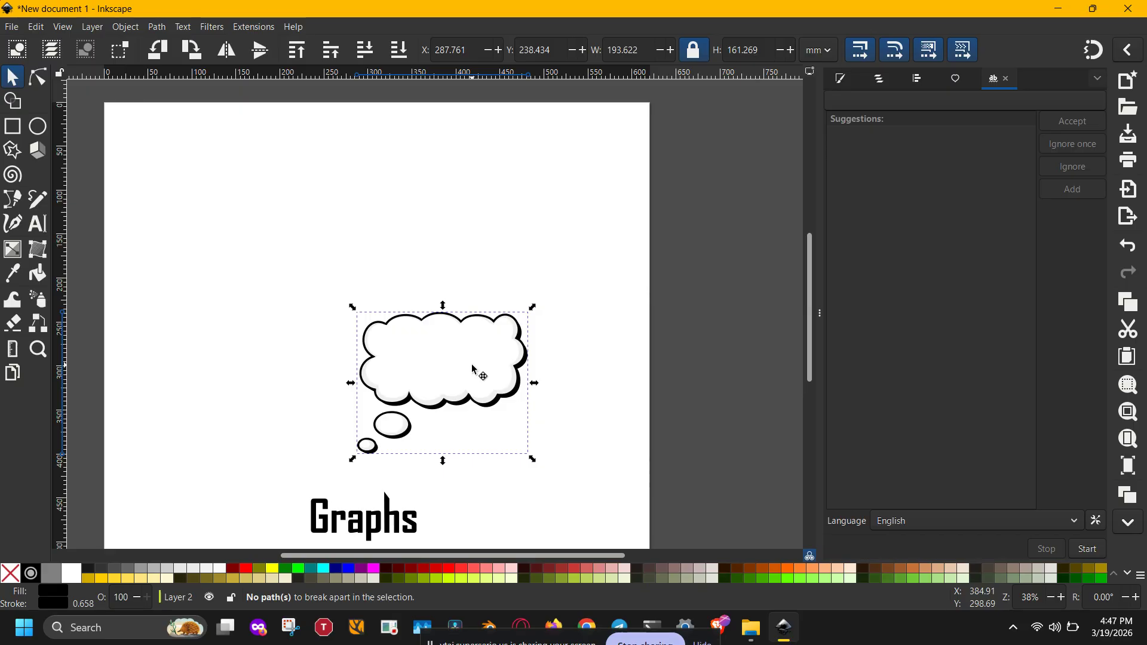
Hide the docked dialogs and move the thought balloon to about X 306, Y 190 mm
click(820, 312)
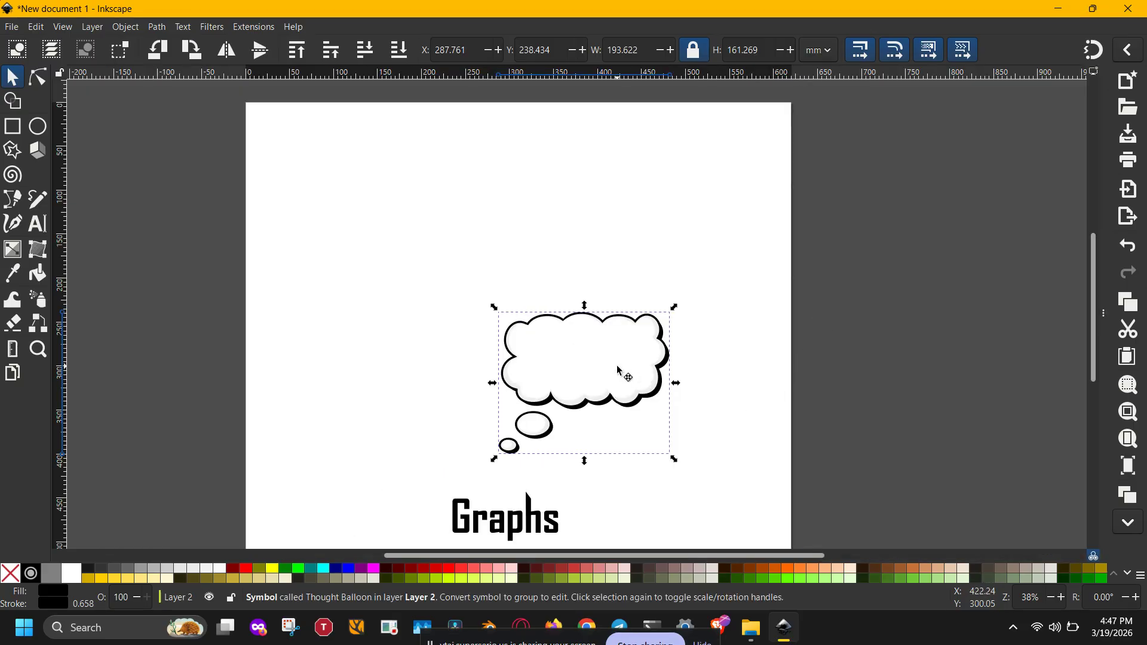
drag(622, 371, 640, 328)
click(702, 341)
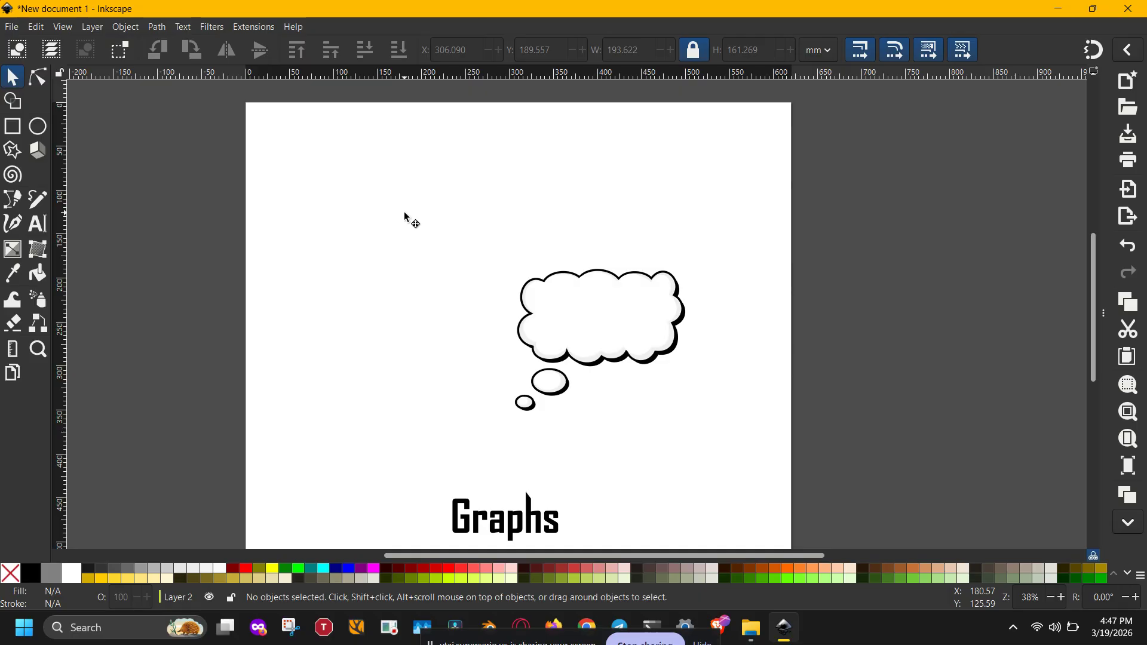
Import only page 1 of the fungi article PDF from Downloads, using the internal import with missing fonts drawn
key(ctrl+i)
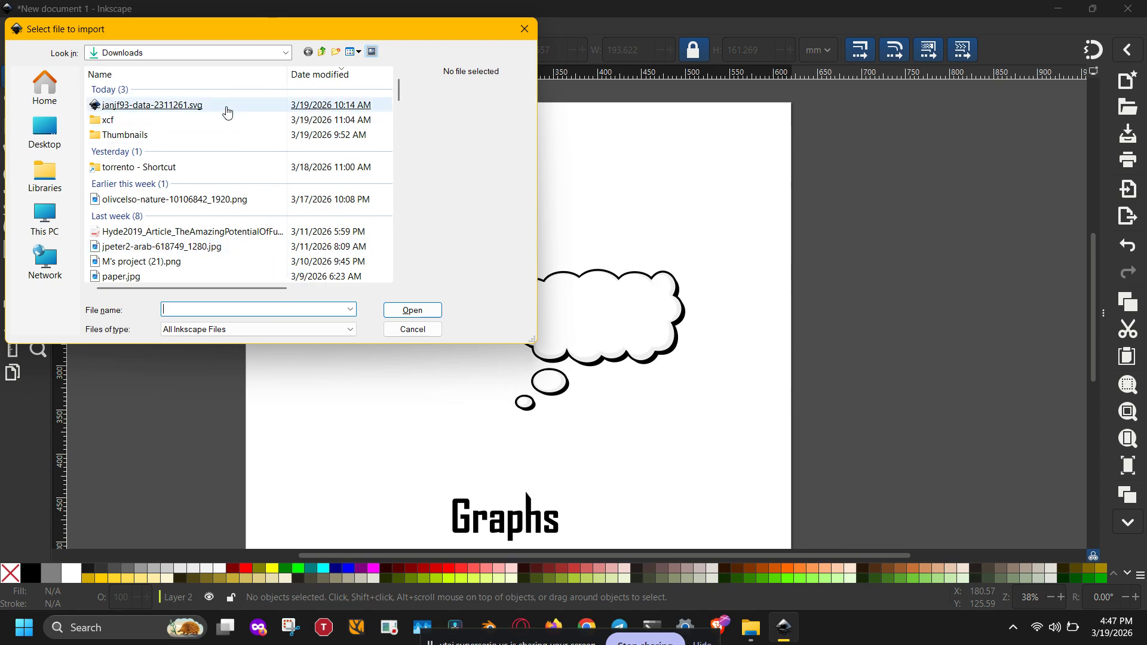
double_click(215, 236)
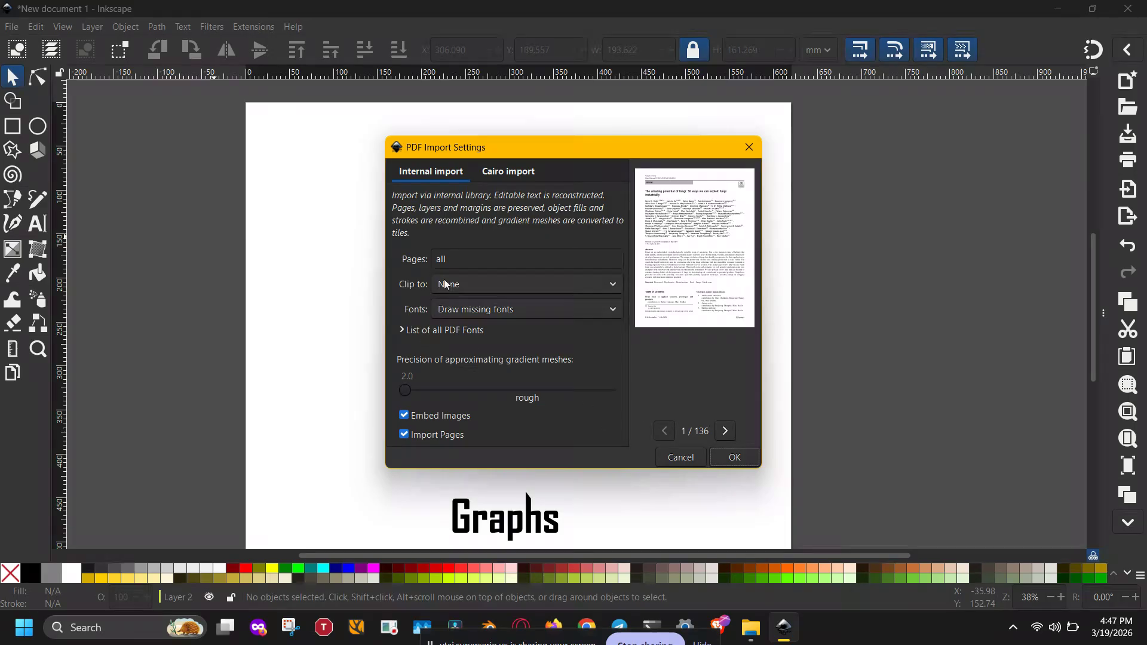
double_click(455, 258)
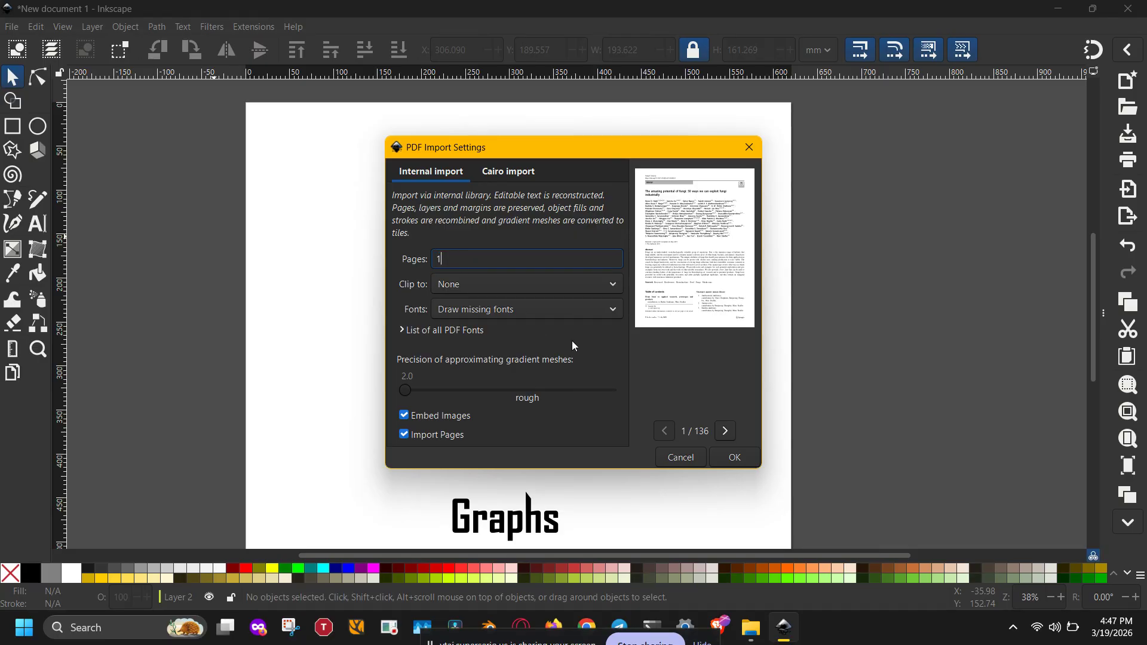
click(719, 458)
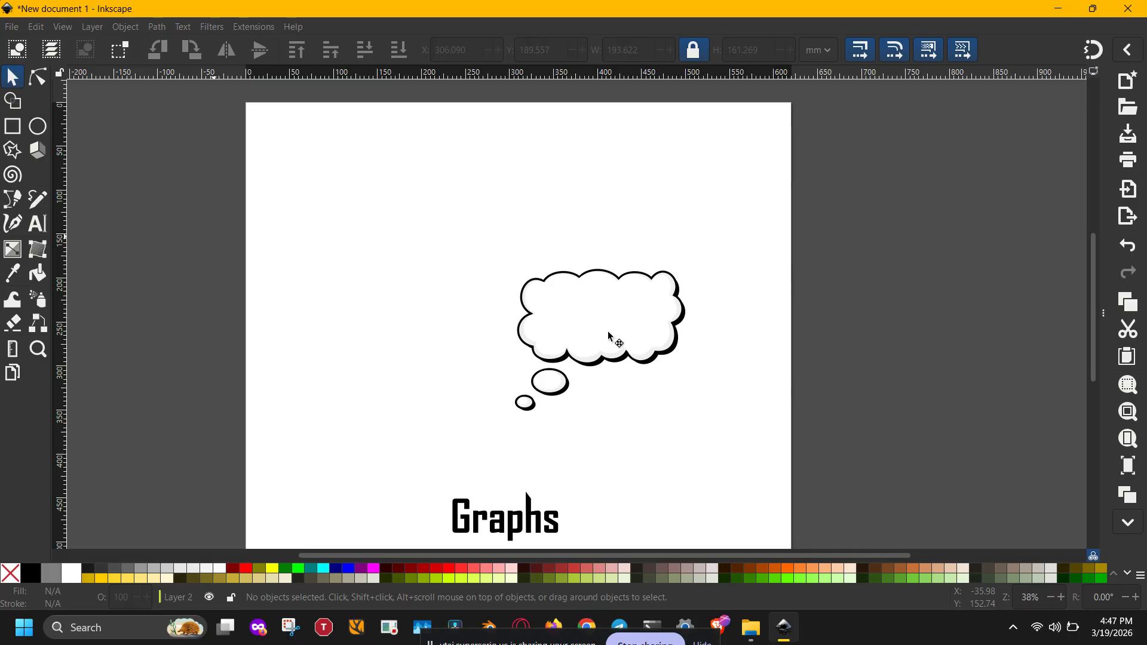
click(824, 256)
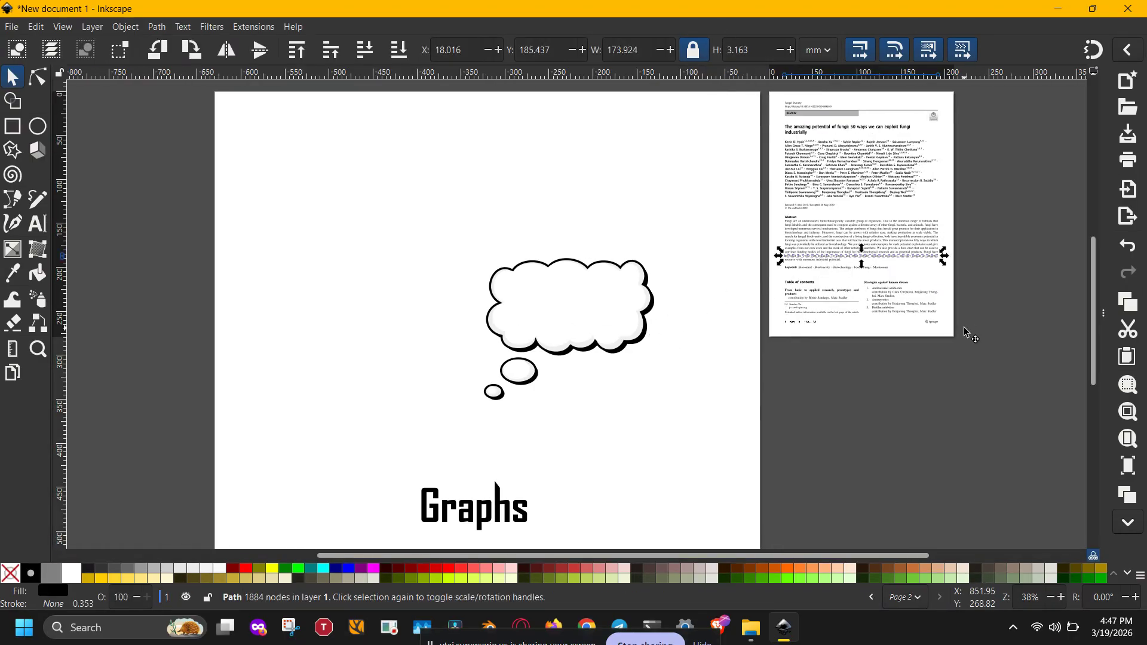
Try to enlarge all the objects on the imported PDF page to about 291 × 421 mm, and undo the scaling
click(985, 366)
drag(986, 366, 764, 84)
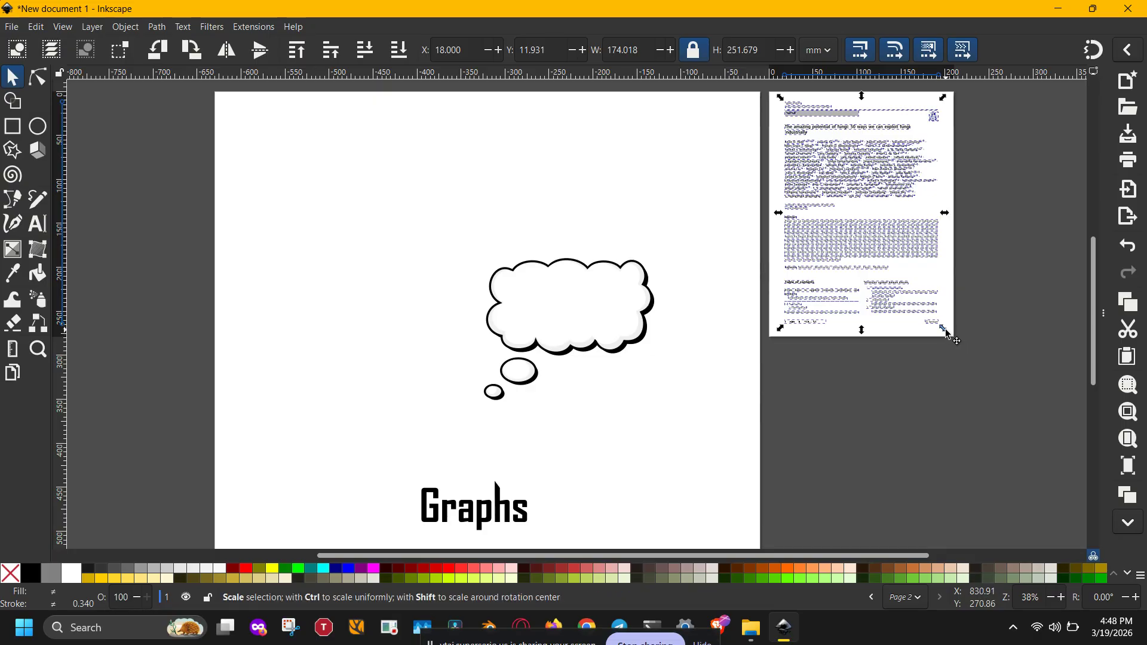
drag(950, 334, 1061, 459)
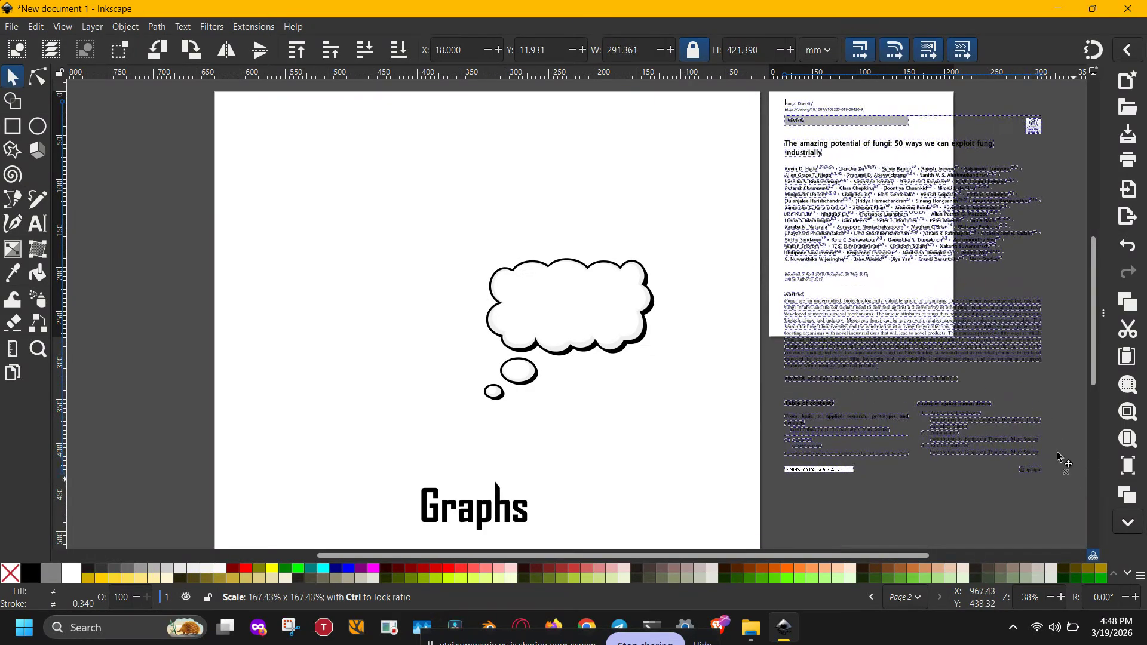
ctrl+scroll(865, 297, up, 1)
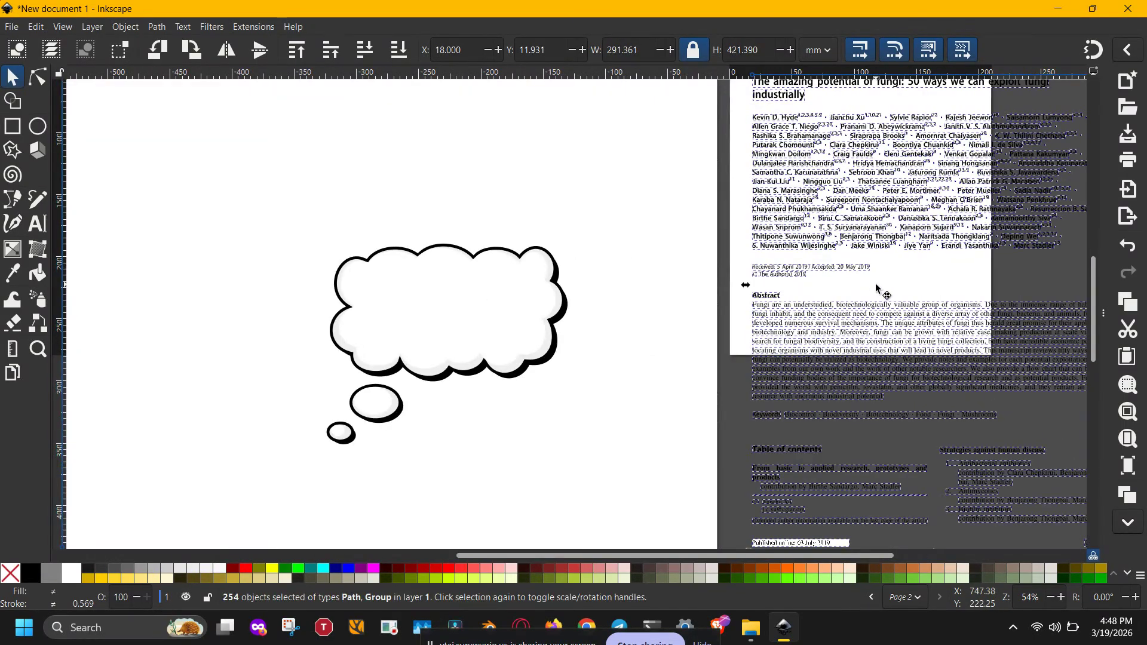
key(ctrl+z)
click(985, 275)
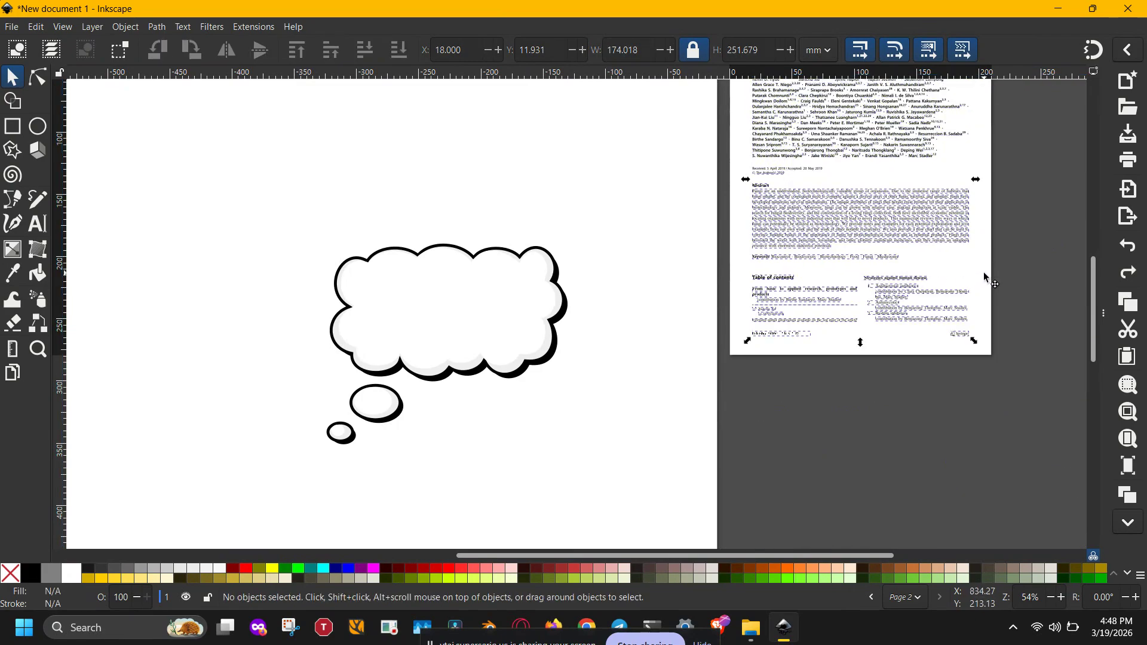
Move the thought balloon to about X 390, Y 112 mm and place the "Graphs" lettering inside it at about X 423, Y 133 mm
ctrl+scroll(877, 232, up, 3)
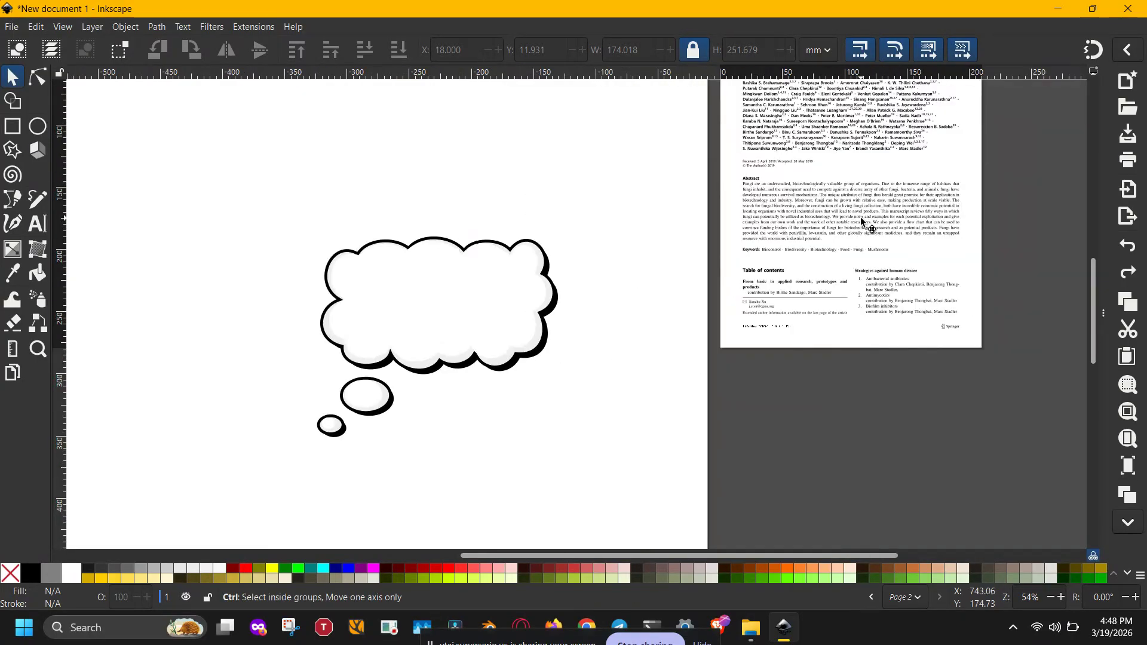
ctrl+scroll(873, 233, down, 4)
drag(661, 365, 809, 360)
drag(686, 296, 763, 236)
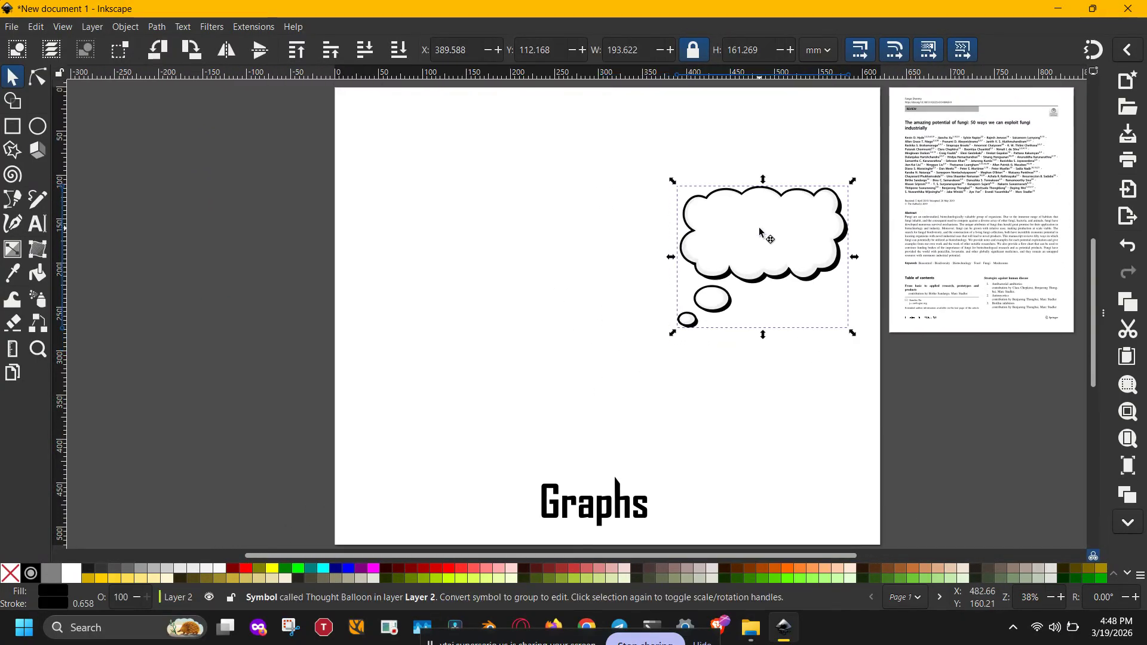
drag(632, 500, 785, 235)
click(751, 404)
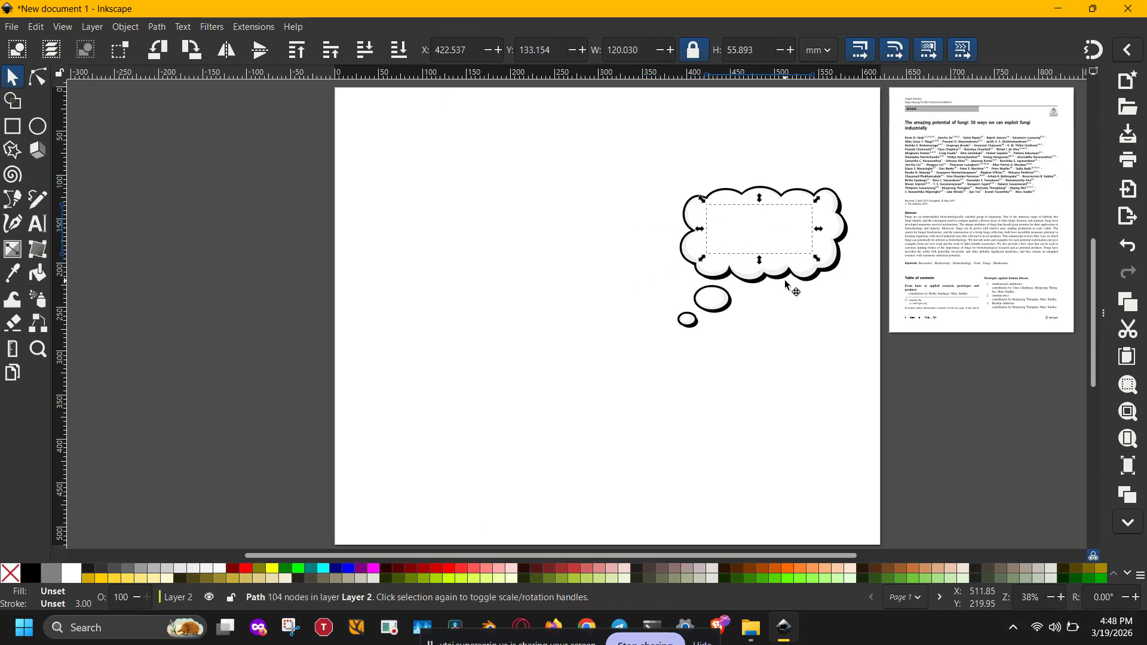
click(914, 399)
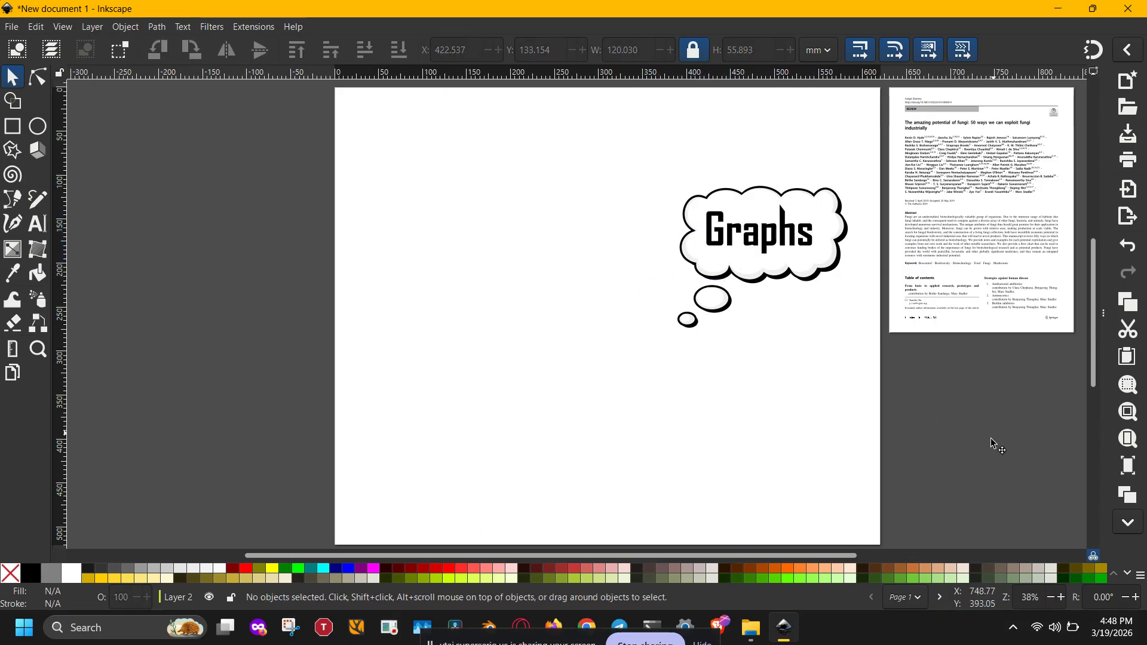